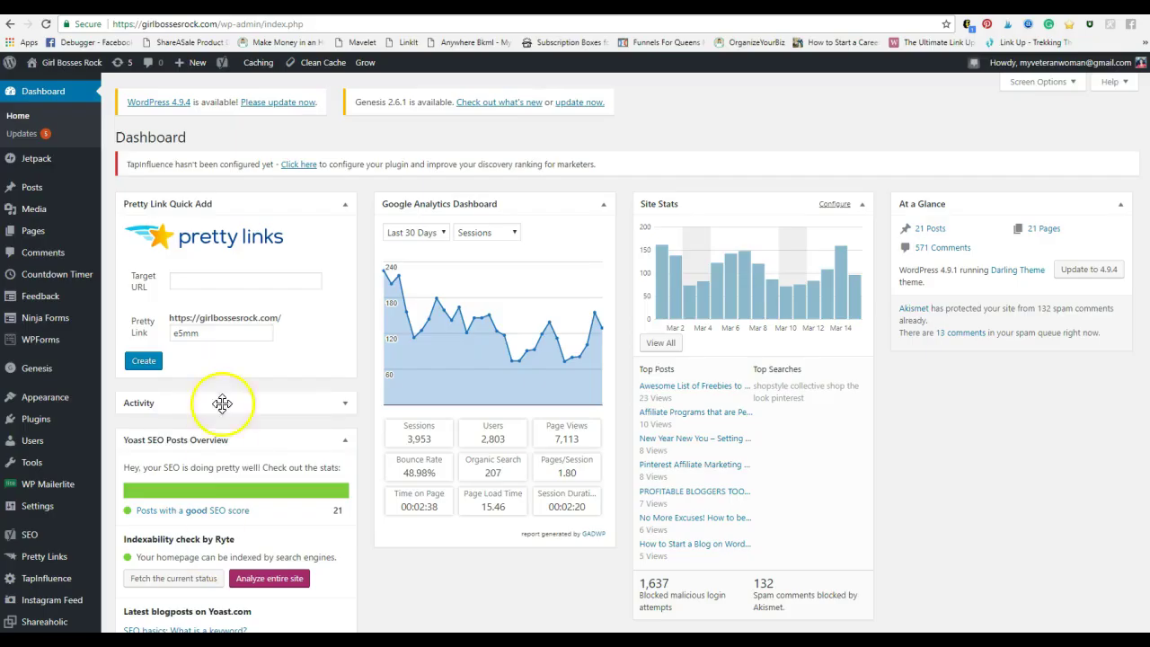
Open General Settings and review the title, addresses, UTC+0 timezone and March 15, 2018 date format.
scroll(390, 468, down, 2)
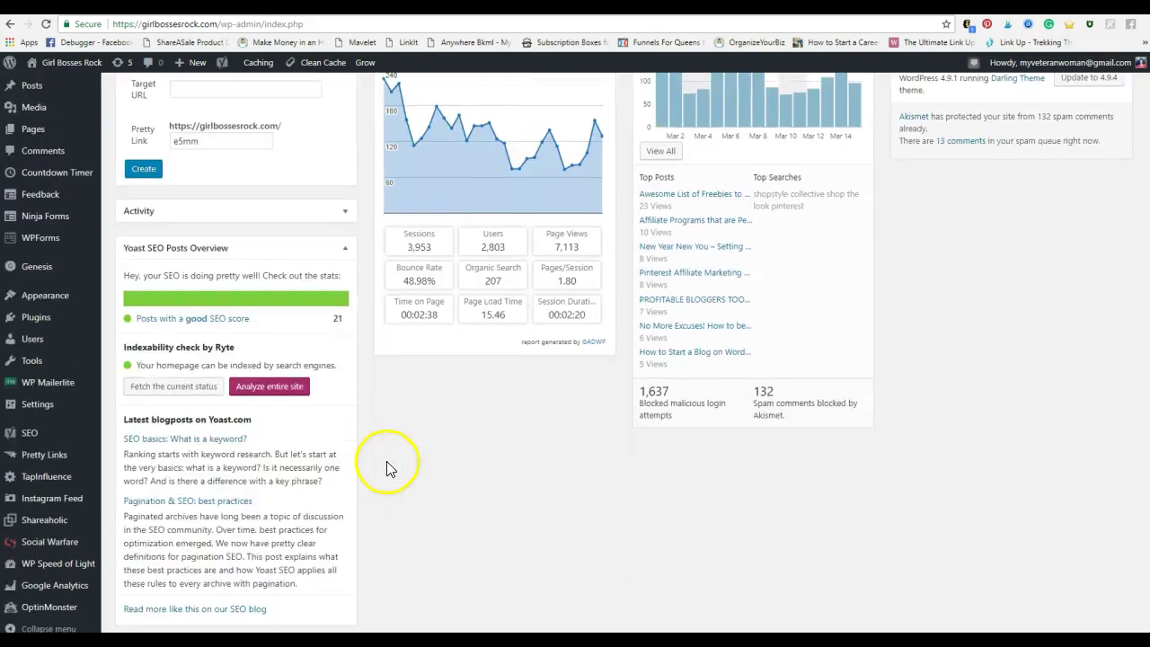
scroll(377, 472, up, 3)
mouse_move(50, 167)
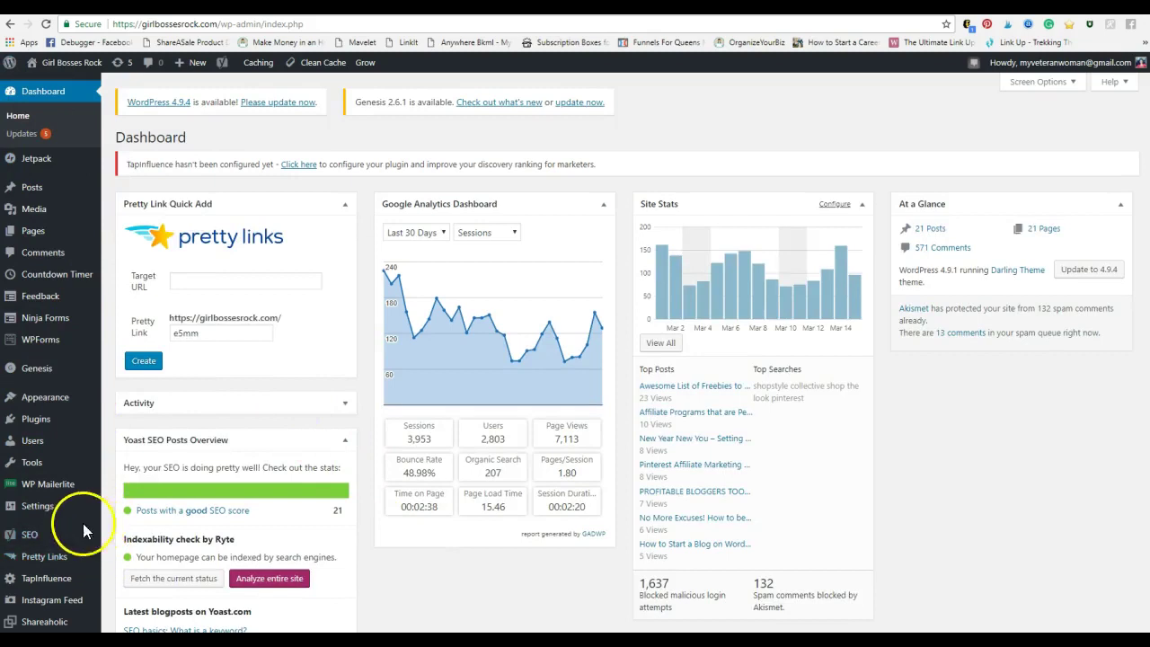
click(44, 511)
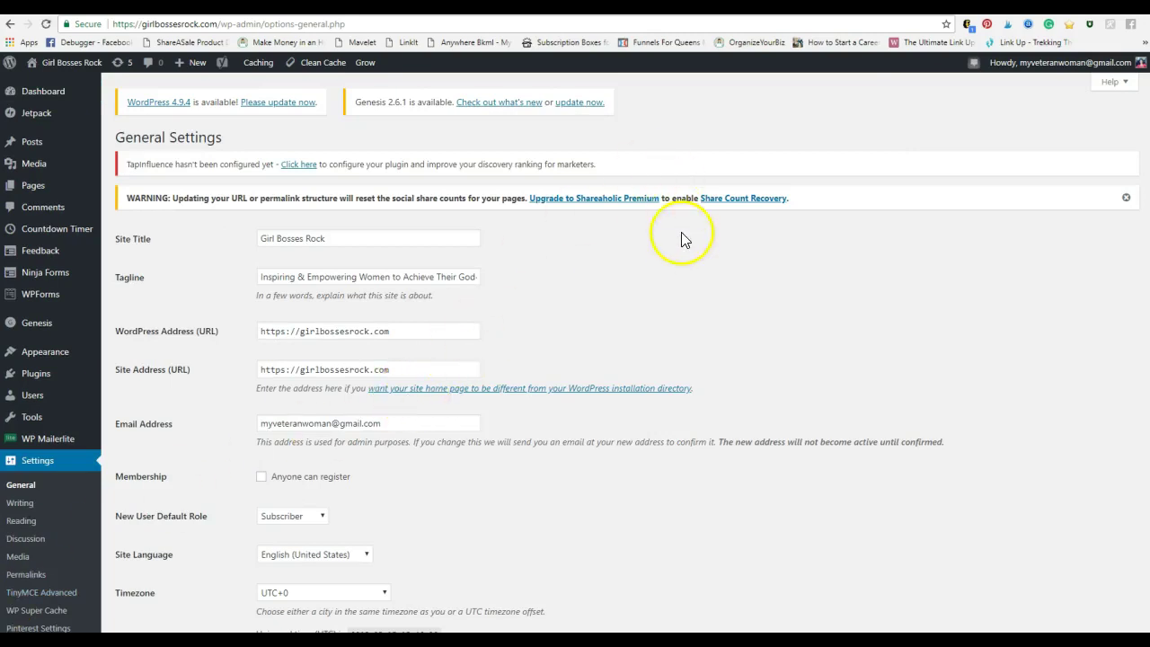
scroll(680, 241, down, 2)
scroll(647, 244, up, 1)
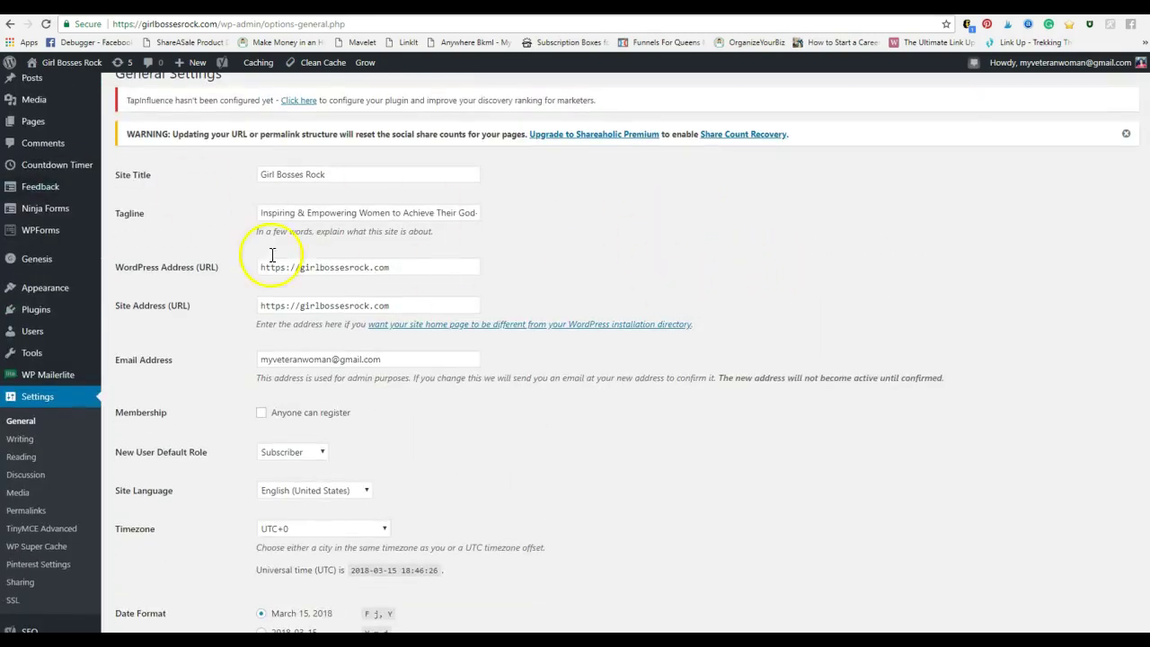
scroll(681, 474, down, 5)
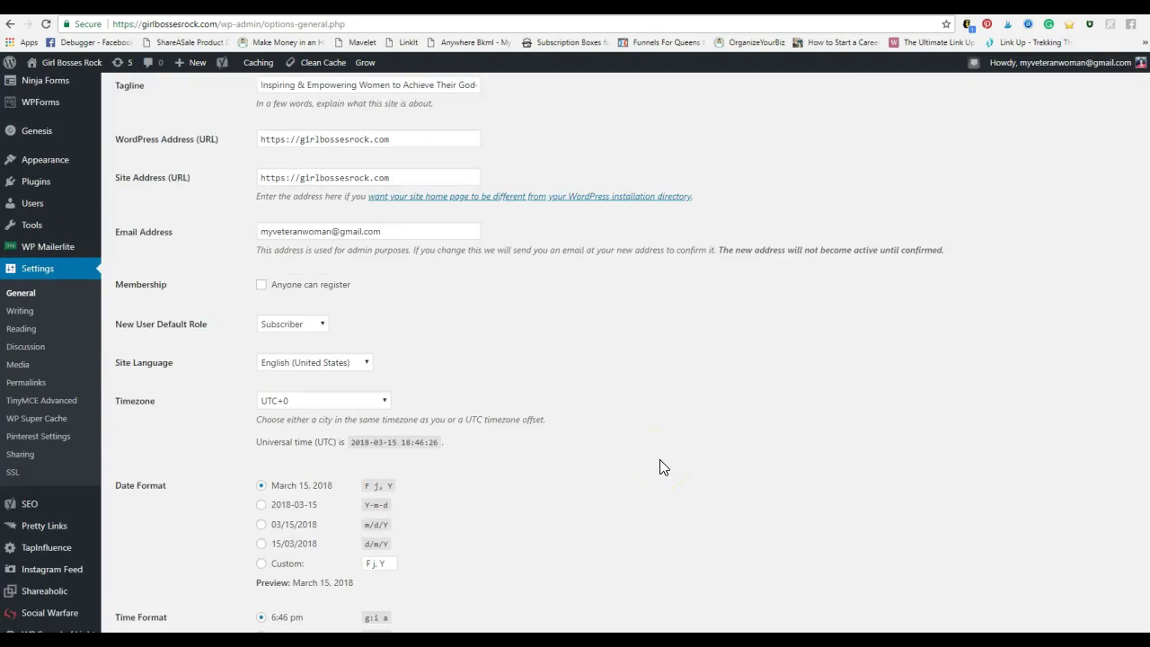
scroll(660, 465, up, 3)
scroll(660, 468, up, 3)
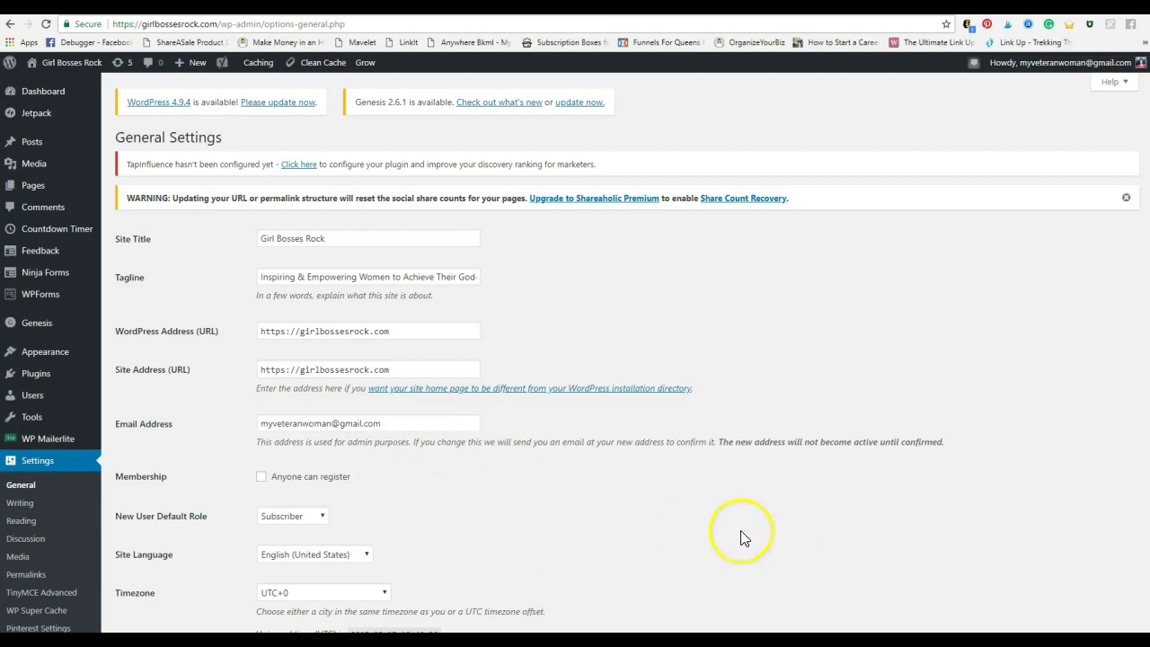
scroll(530, 512, down, 2)
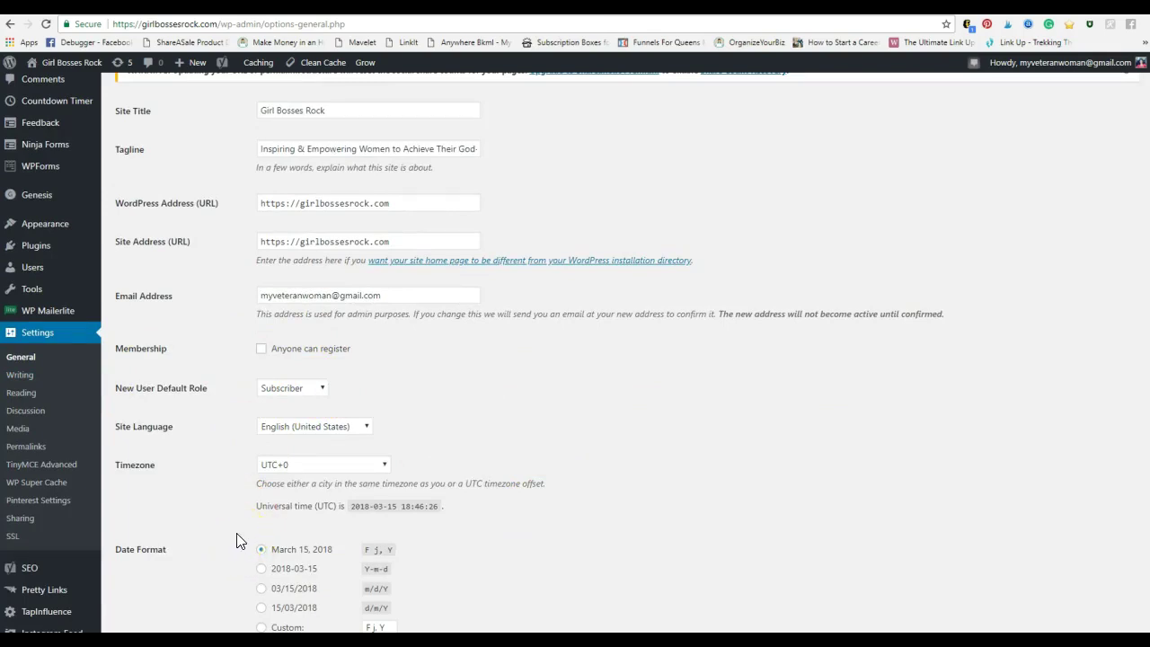
scroll(420, 445, down, 3)
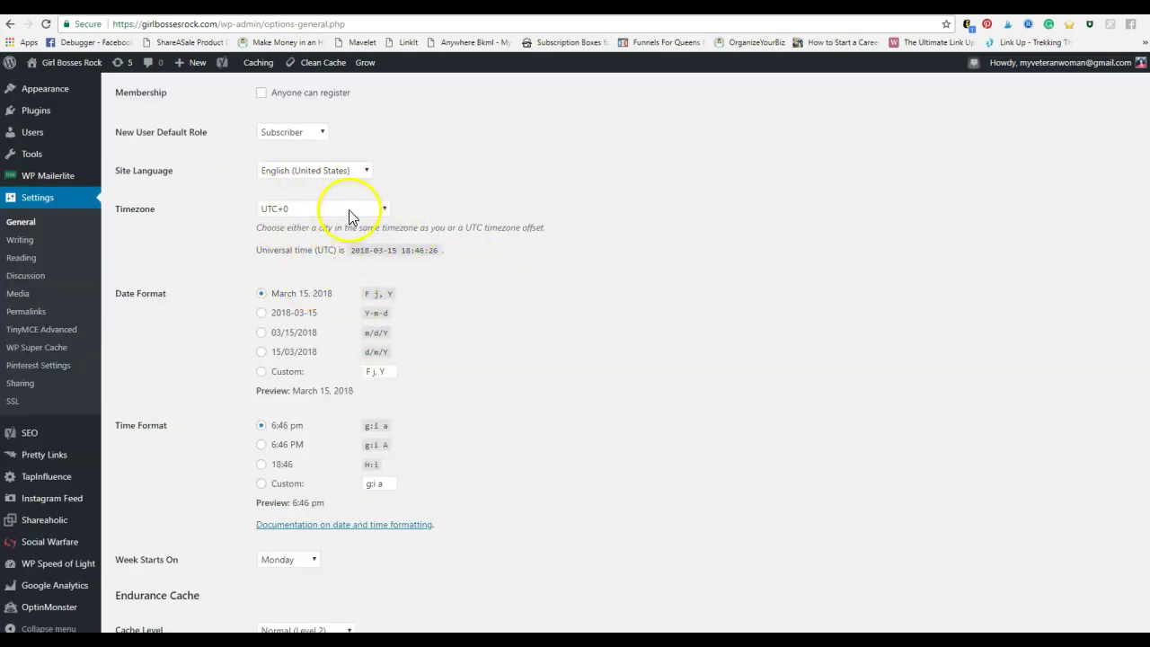
click(380, 216)
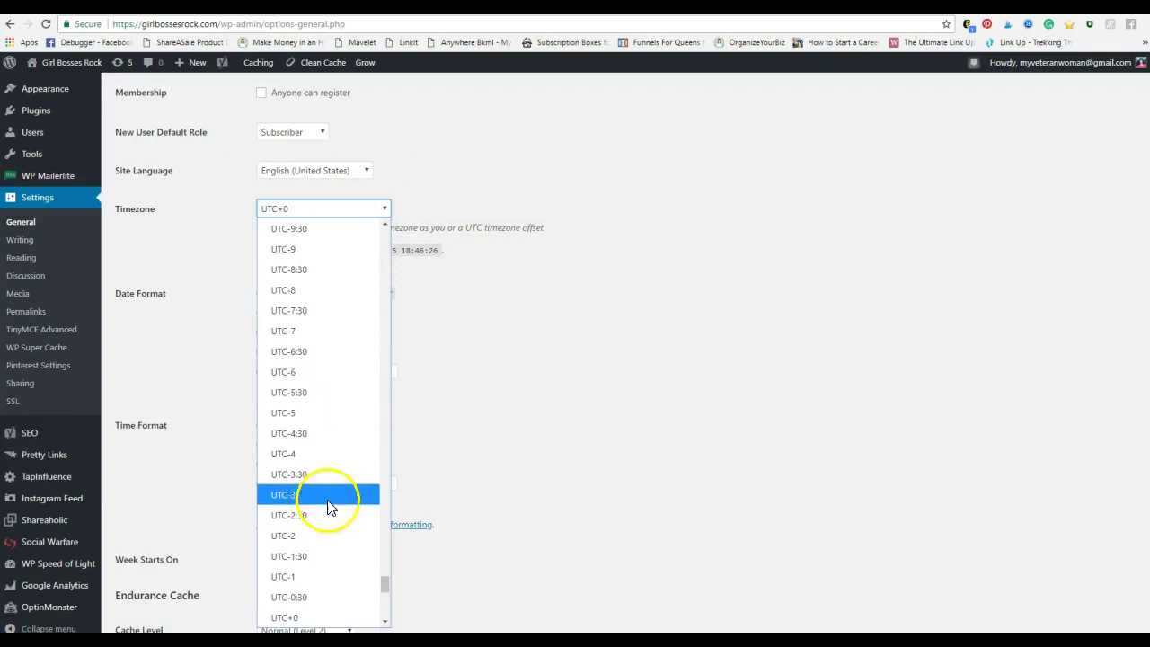
scroll(325, 376, down, 2)
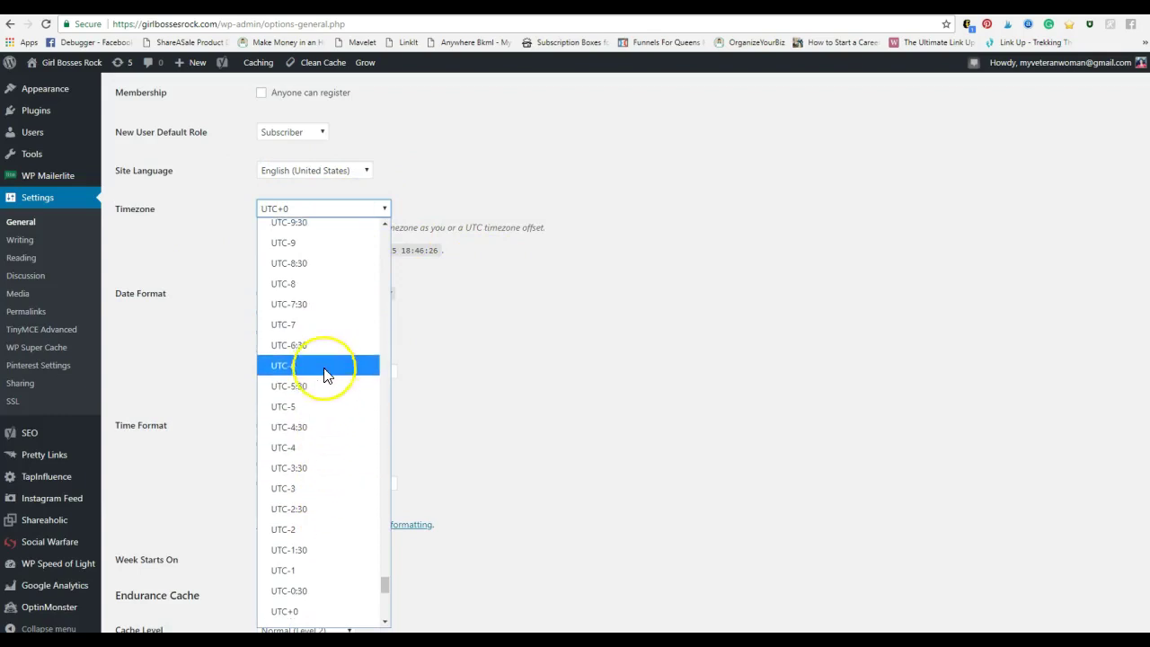
scroll(325, 375, down, 8)
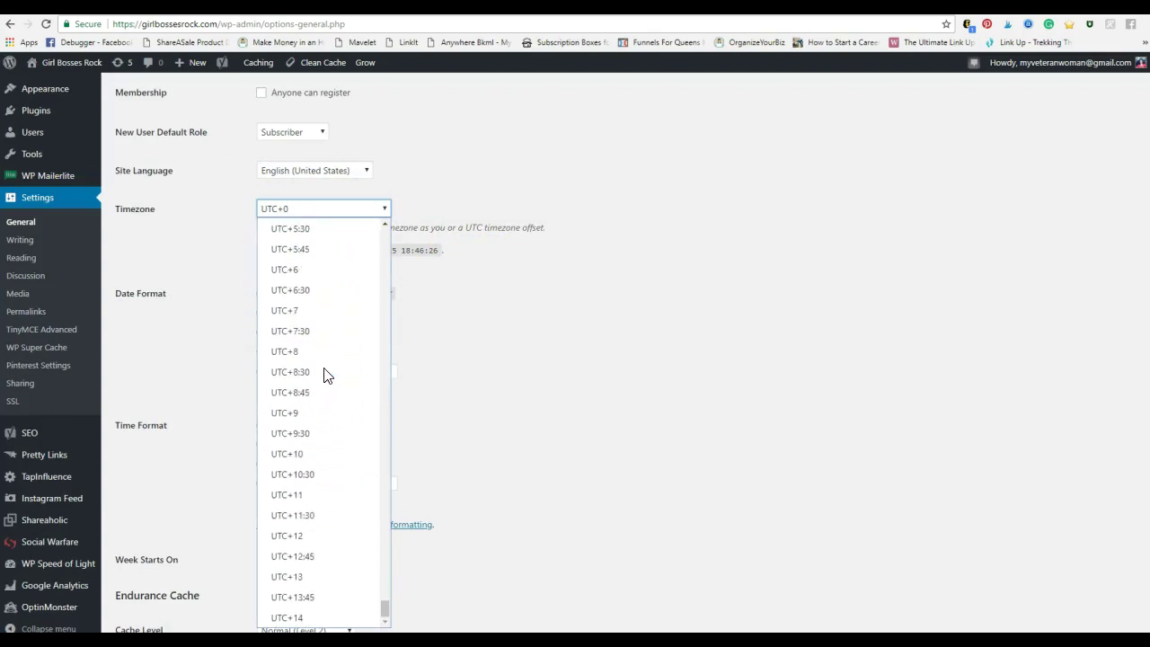
scroll(331, 315, up, 3)
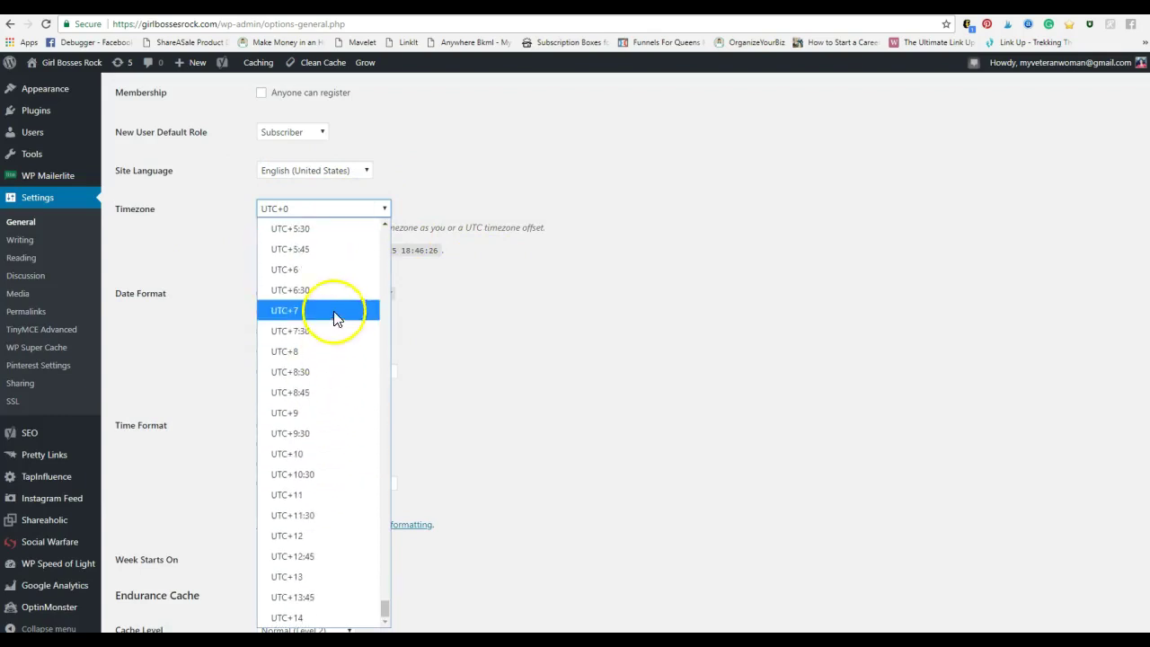
click(562, 346)
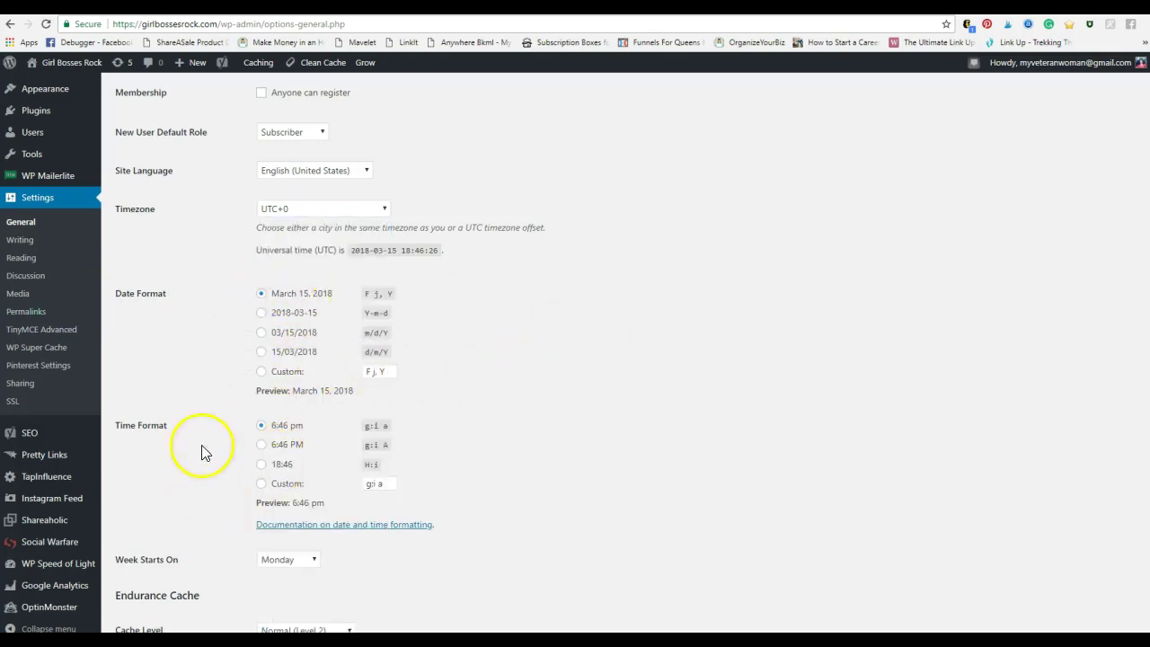
scroll(331, 455, down, 1)
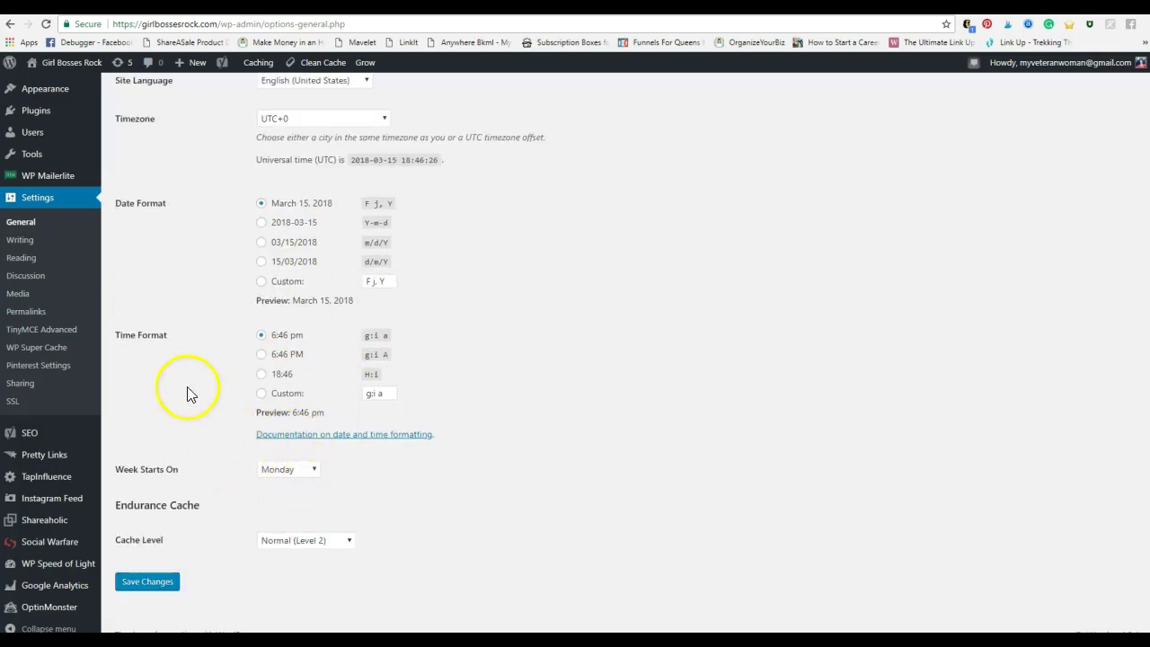
scroll(181, 303, up, 5)
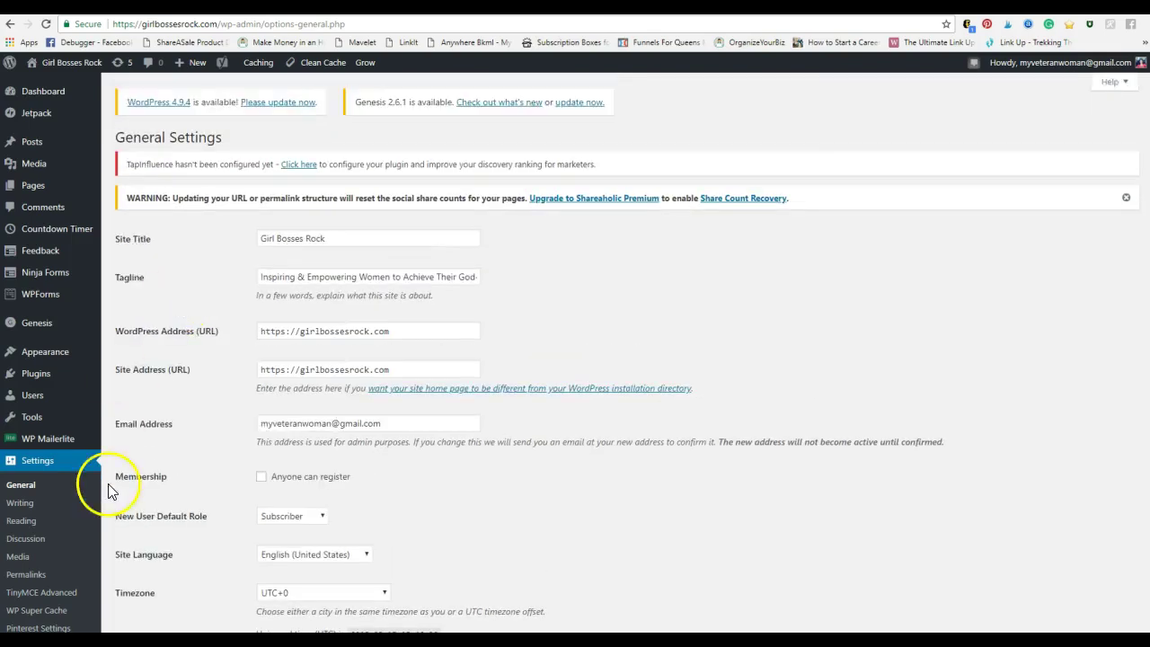
scroll(108, 492, down, 2)
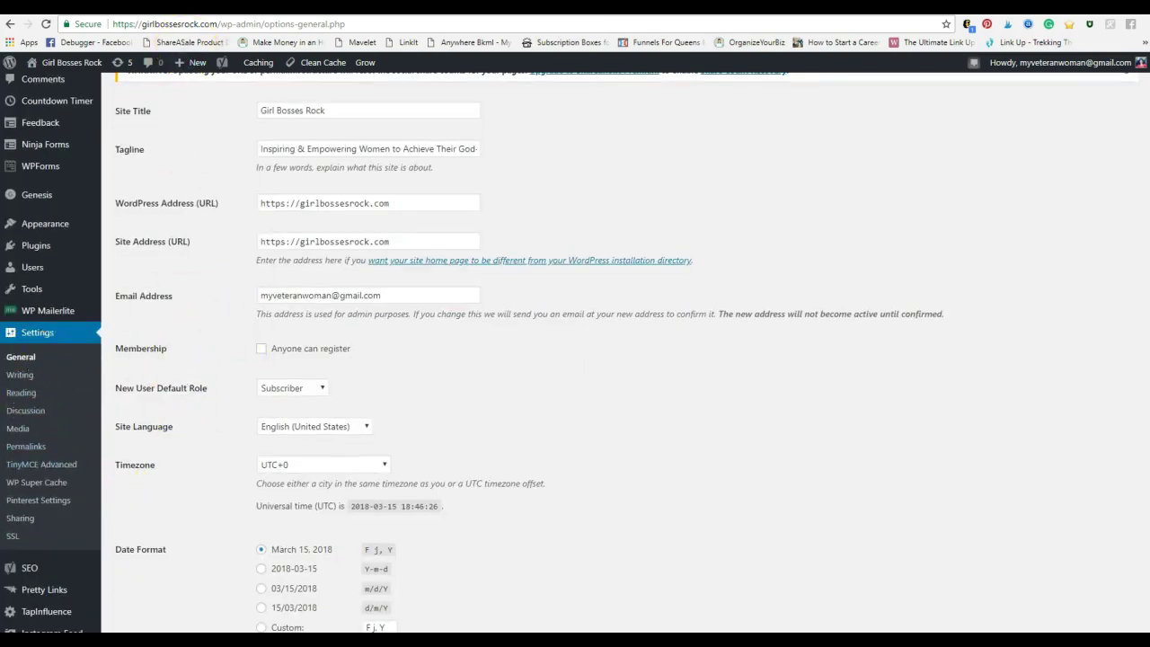
Open Writing Settings to check default category Uncategorized, format Standard and the Pingomatic update service.
click(32, 376)
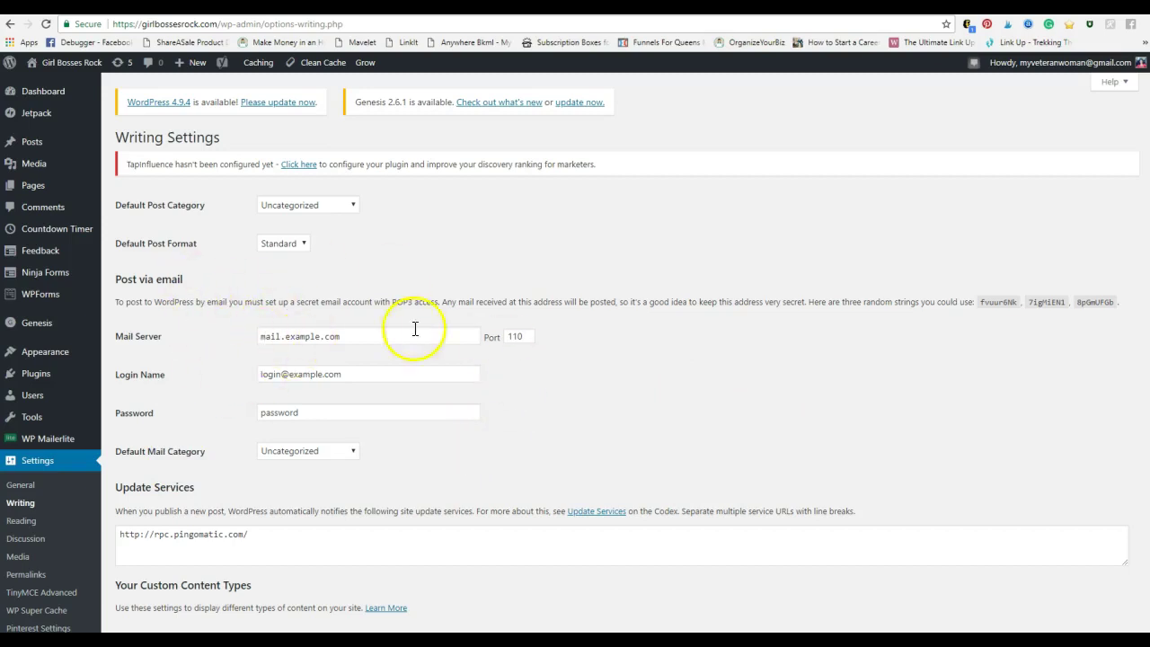
scroll(655, 378, down, 2)
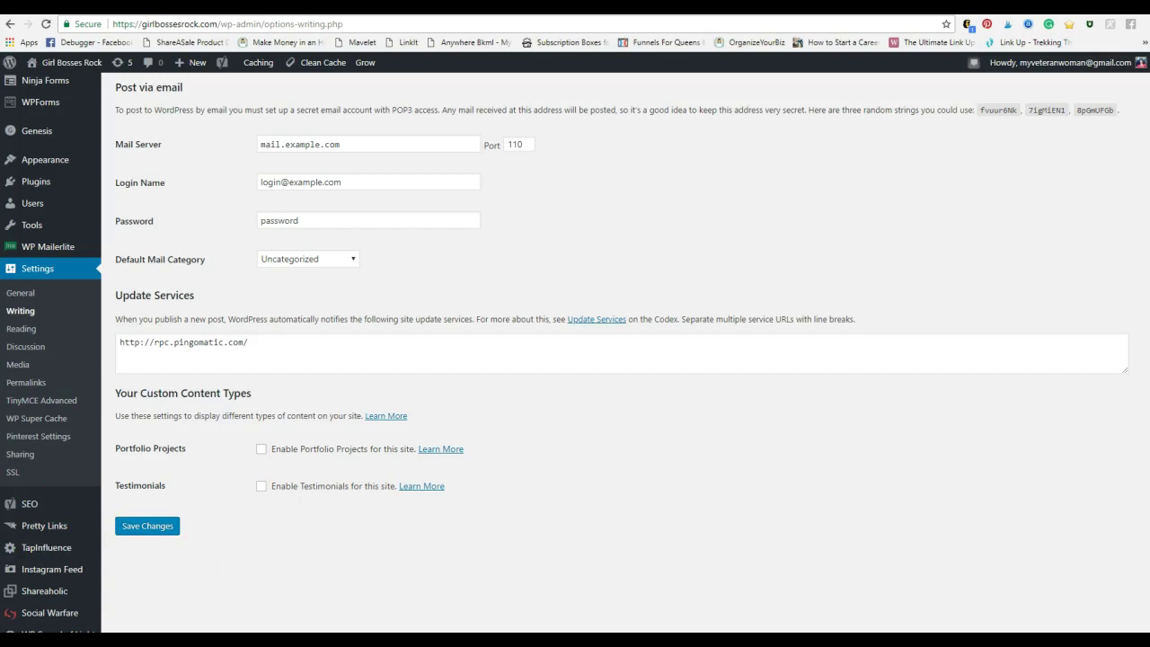
Open Reading Settings to see the static homepage, the Blog posts page and 10 posts per page.
click(24, 328)
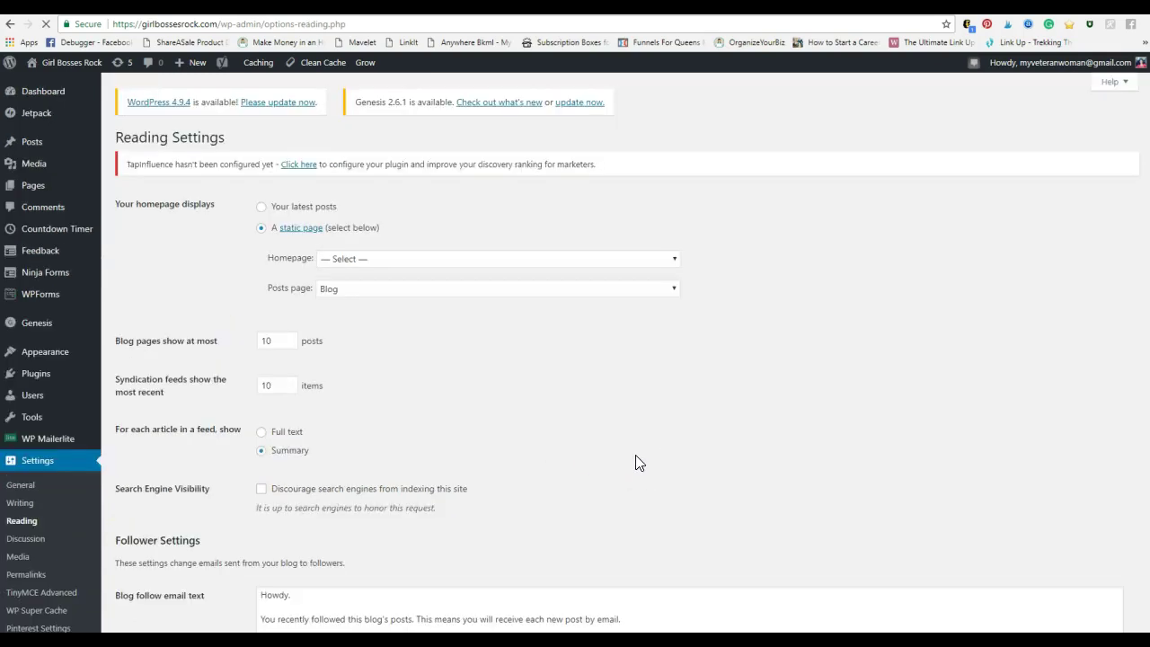
scroll(672, 469, down, 2)
scroll(672, 470, up, 2)
click(261, 228)
scroll(762, 441, down, 2)
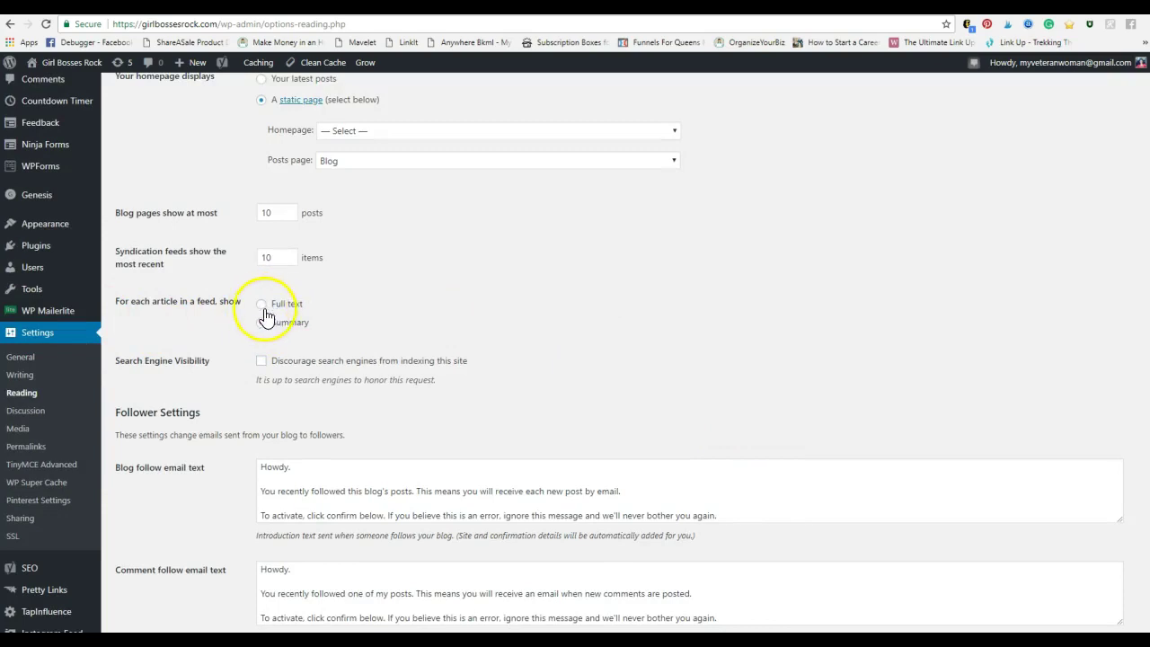
mouse_move(57, 62)
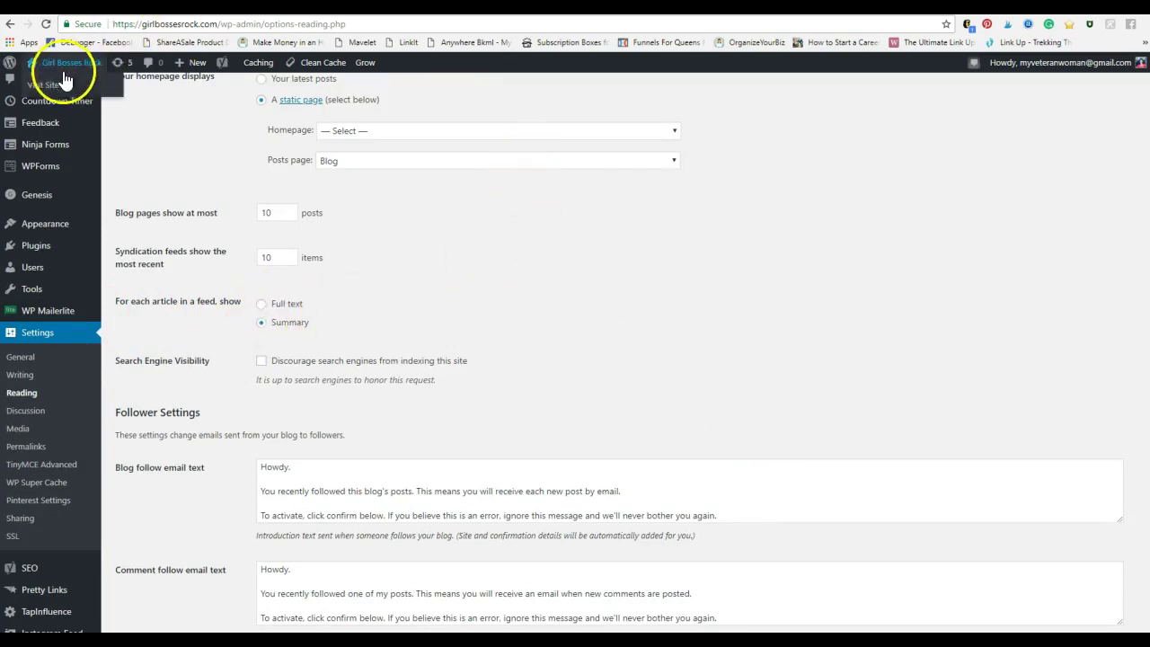
click(58, 90)
right_click(57, 89)
click(117, 89)
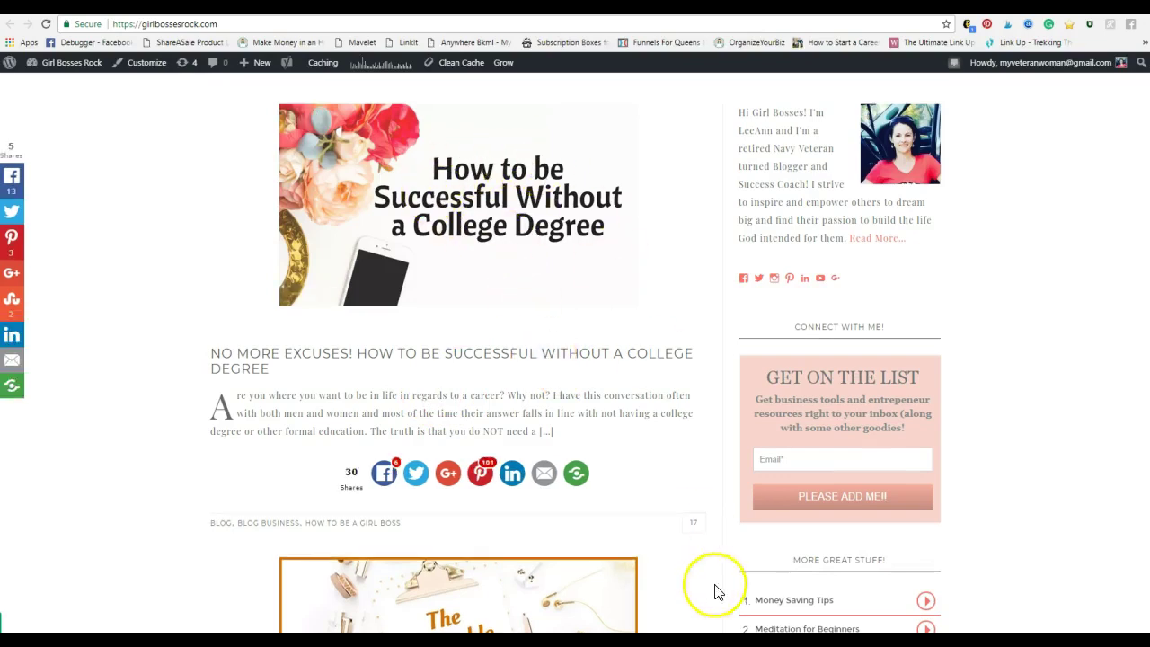
scroll(657, 462, down, 2)
scroll(660, 461, down, 10)
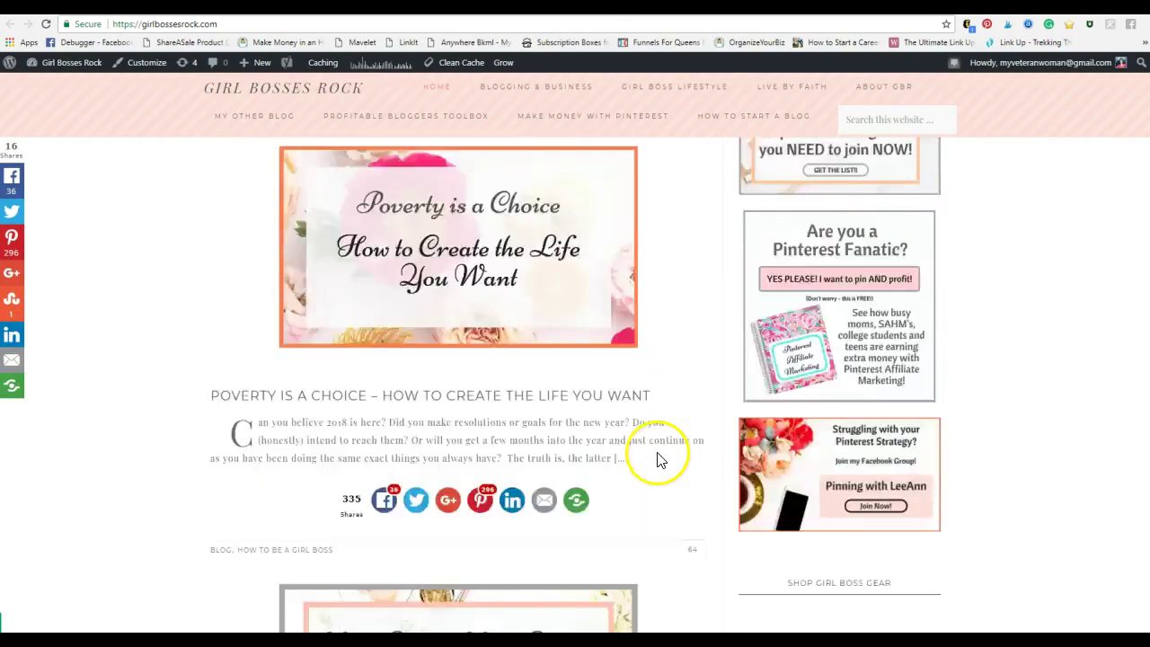
scroll(657, 456, up, 1)
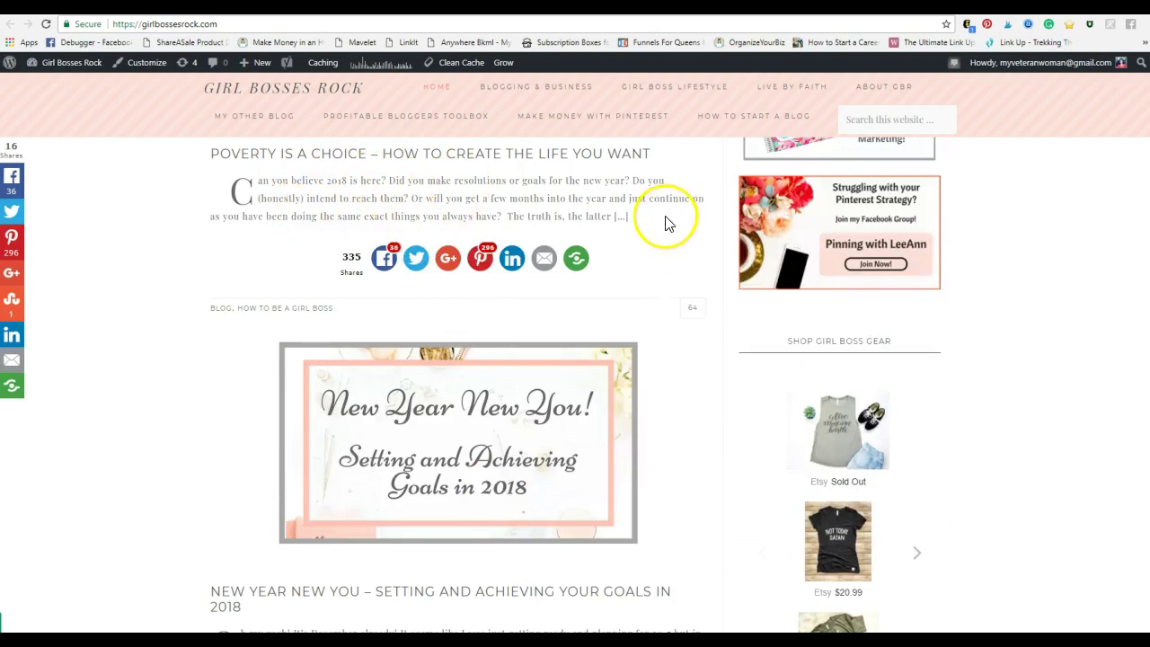
scroll(664, 224, down, 3)
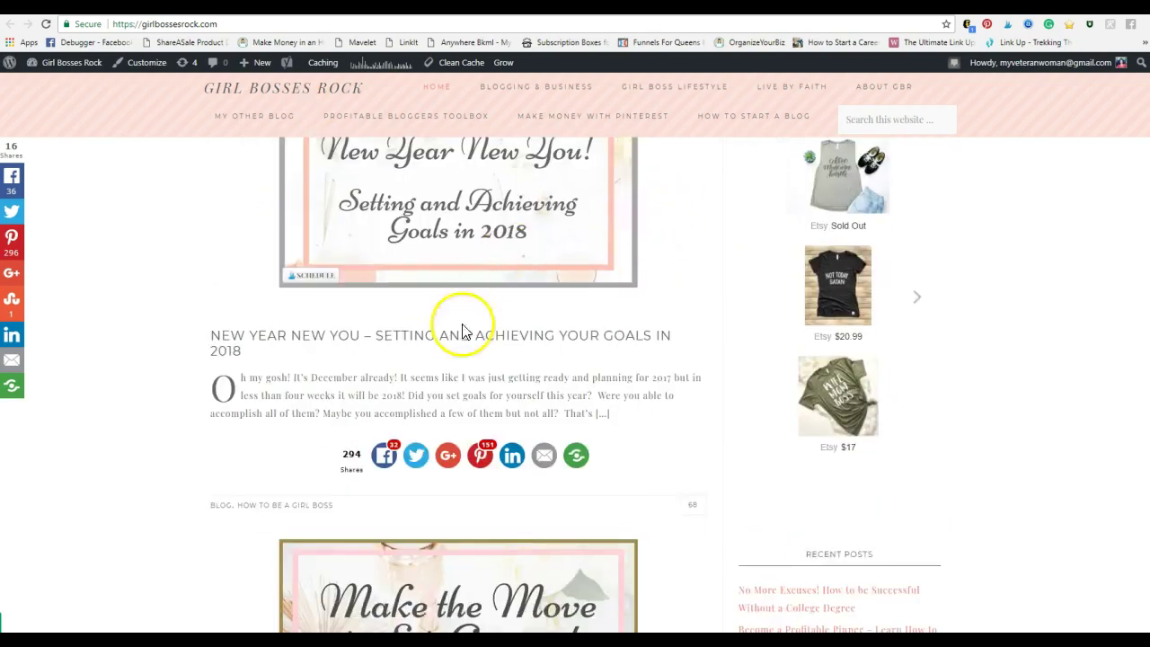
click(621, 330)
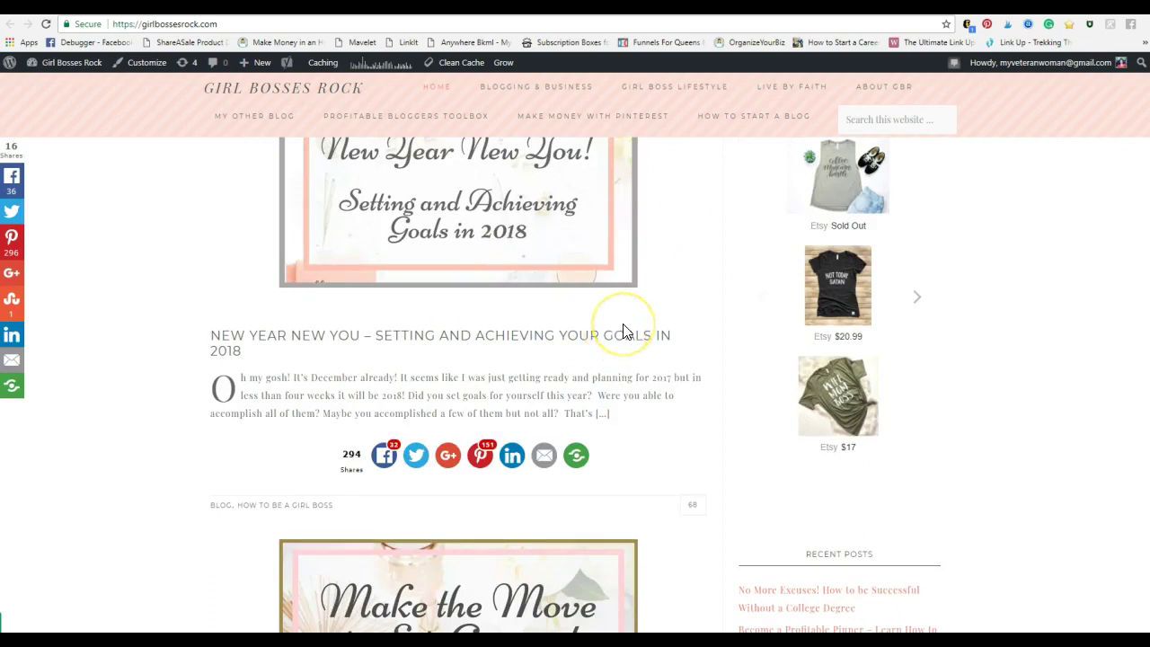
scroll(626, 332, up, 3)
scroll(624, 325, down, 8)
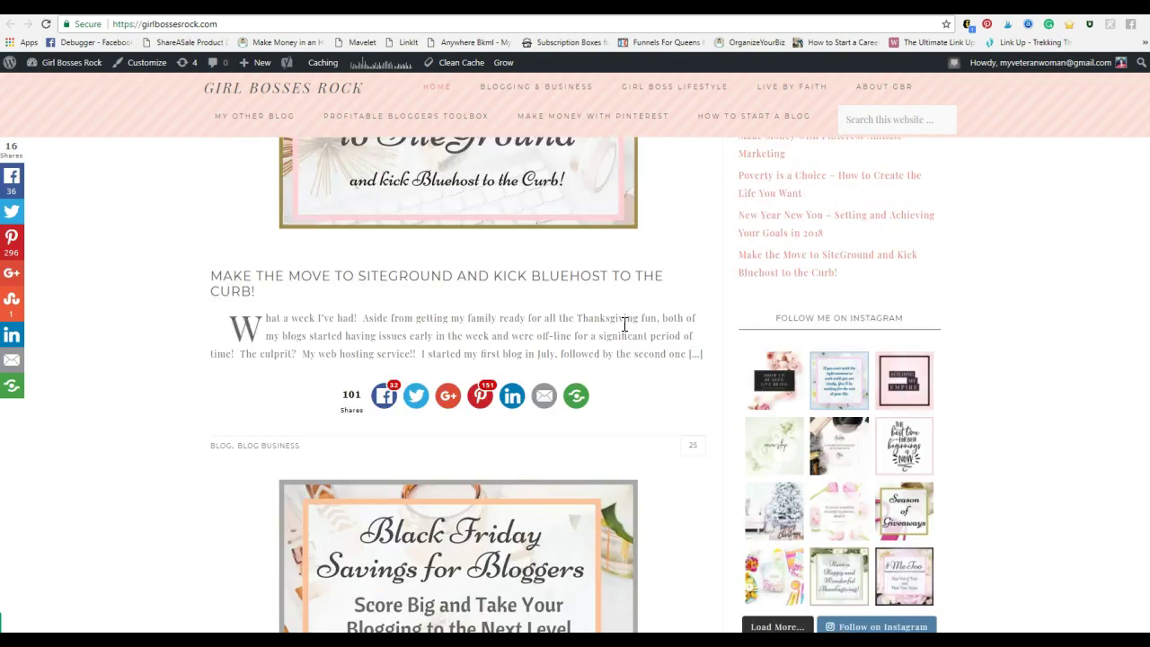
scroll(625, 325, down, 7)
scroll(543, 539, down, 1)
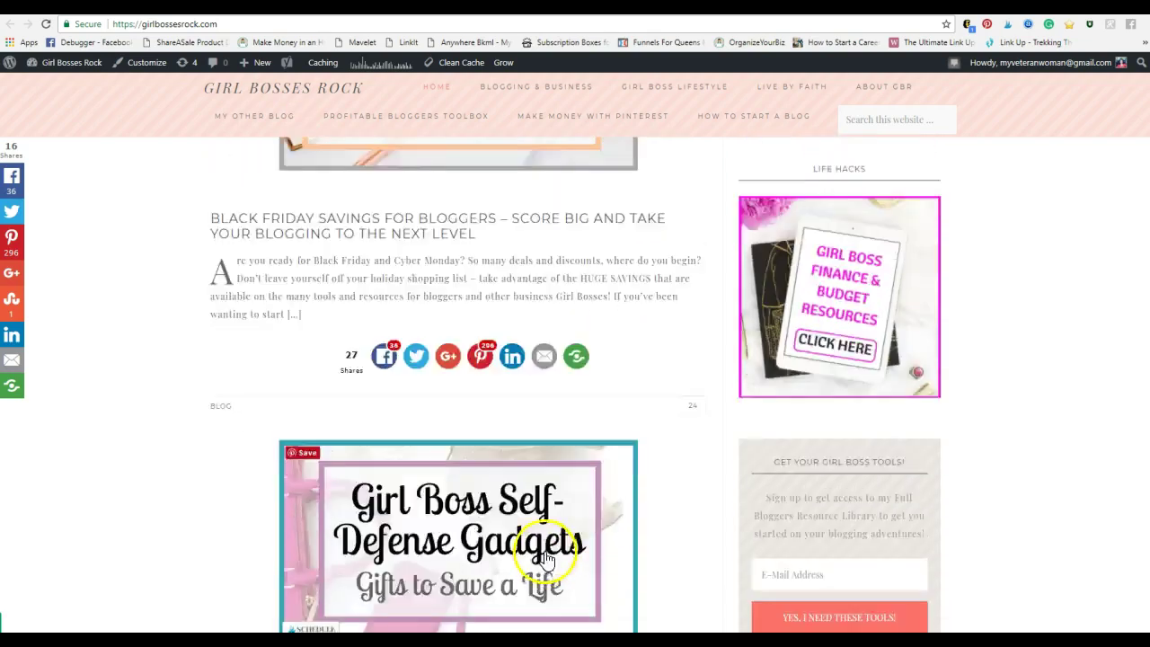
scroll(545, 559, down, 3)
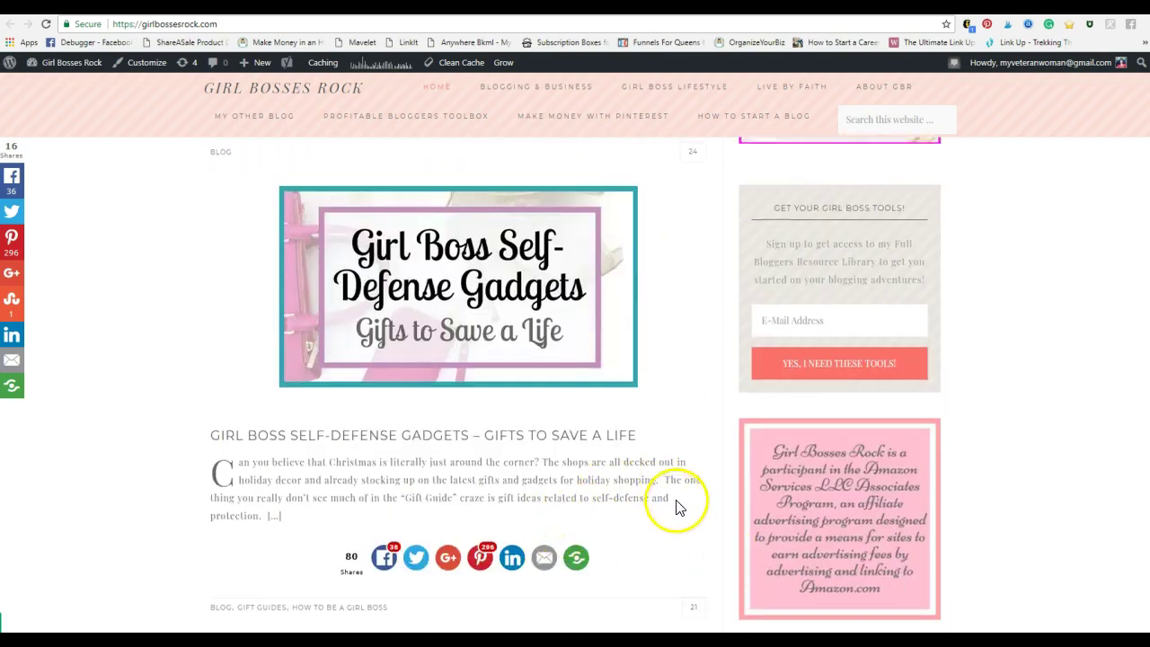
scroll(678, 507, up, 9)
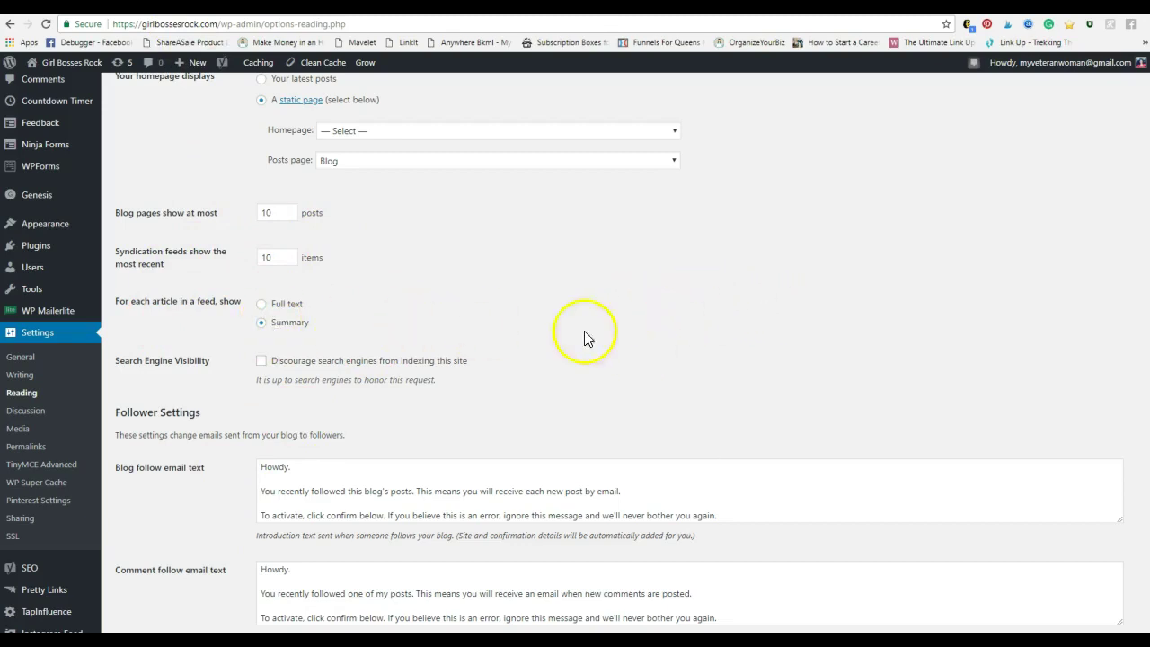
Scroll down Reading Settings to check search engine visibility and the default follower email texts.
scroll(575, 323, down, 3)
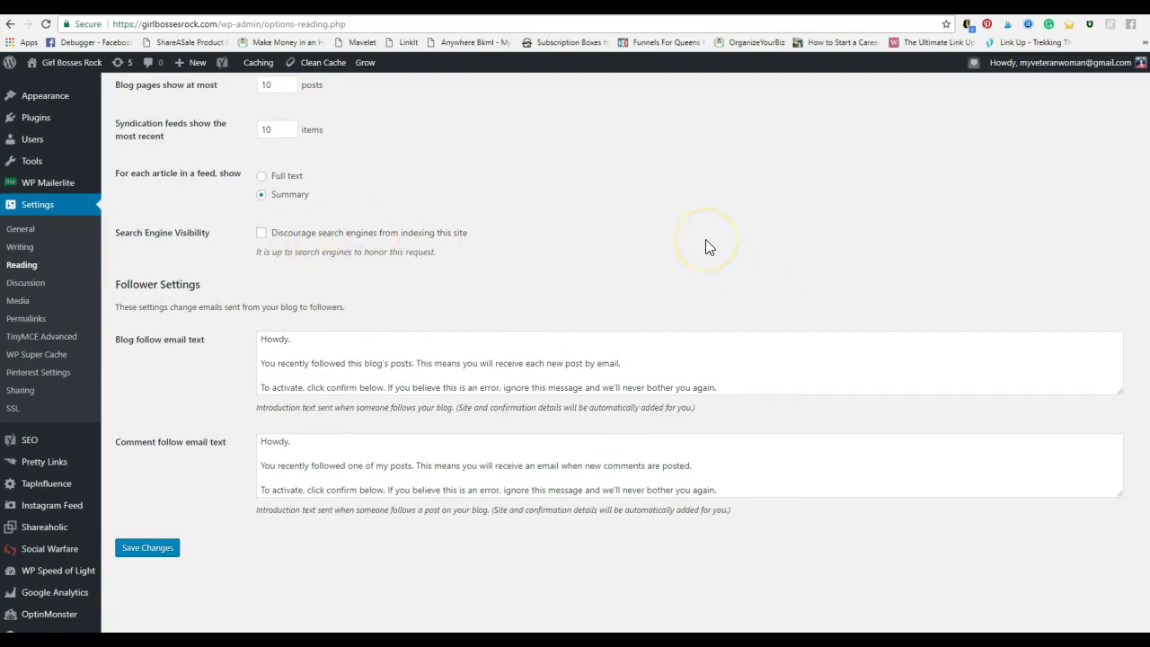
scroll(647, 239, down, 1)
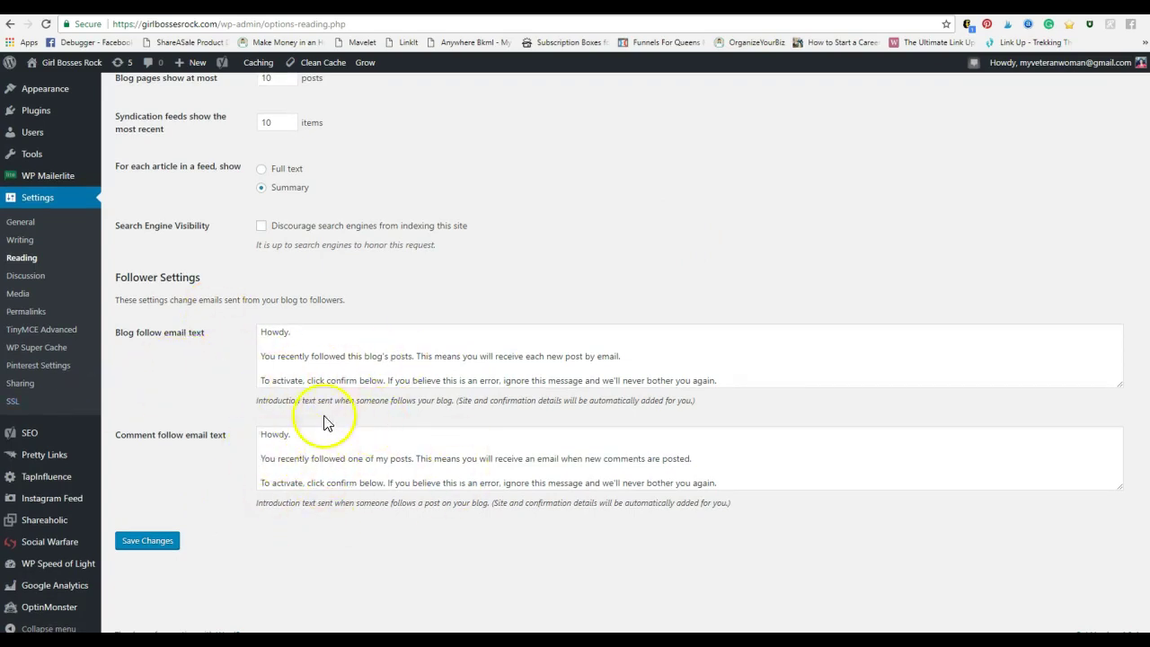
Open Discussion Settings and toggle 'Comment author must fill out name and email' off and back on.
click(34, 278)
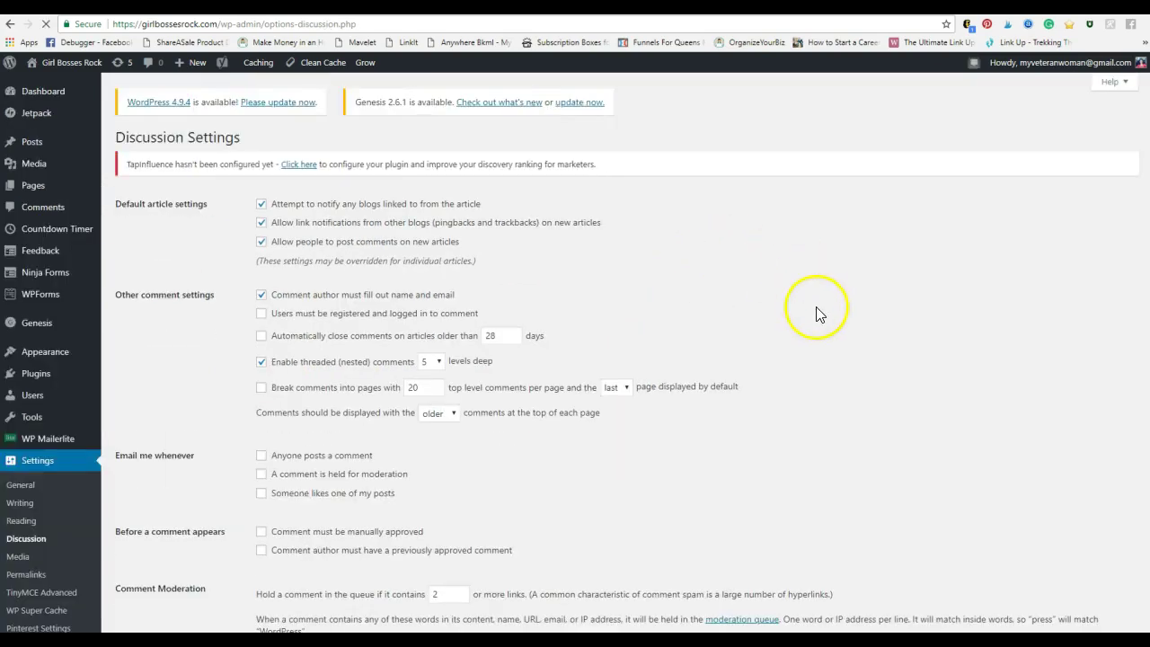
scroll(817, 308, down, 2)
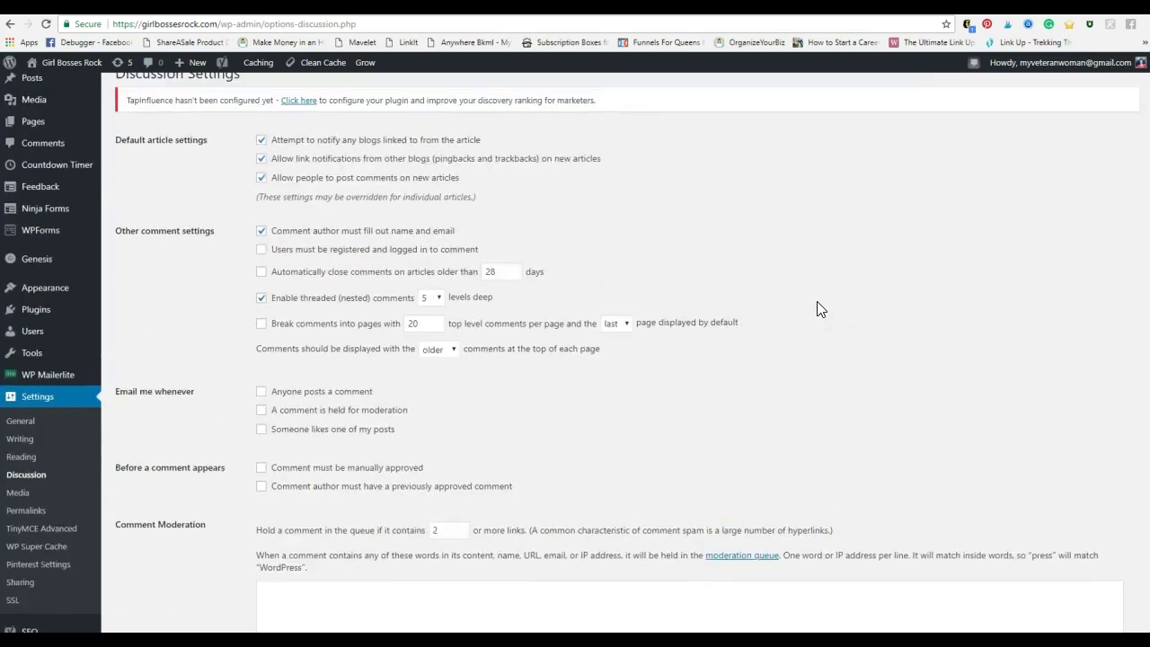
scroll(816, 309, up, 2)
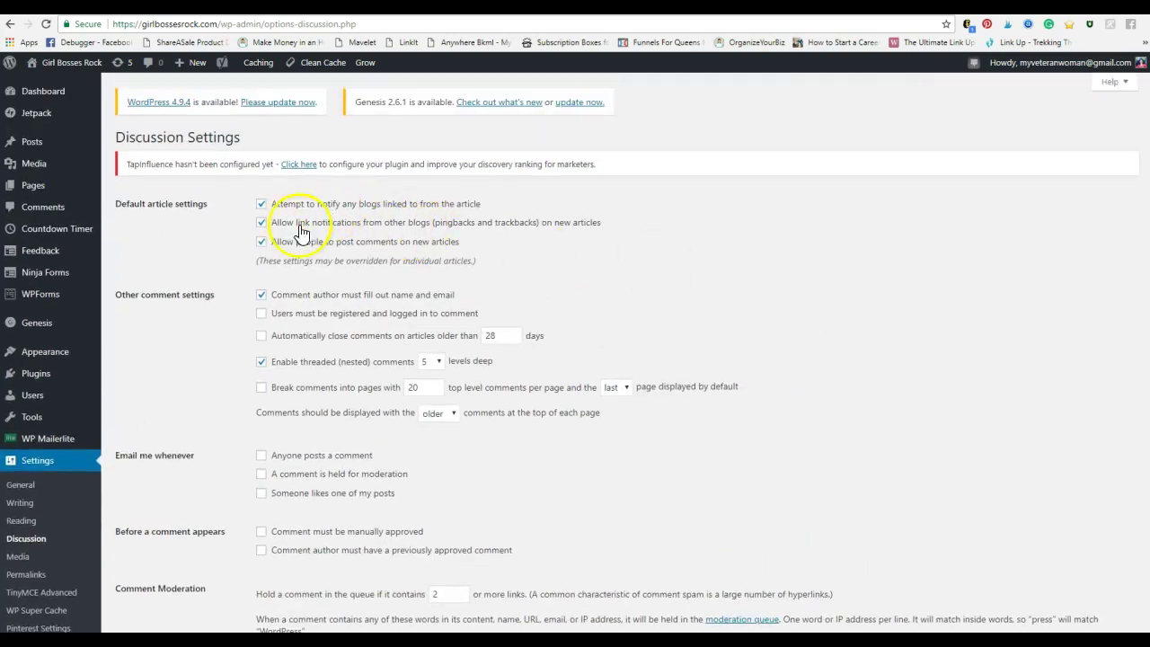
click(262, 296)
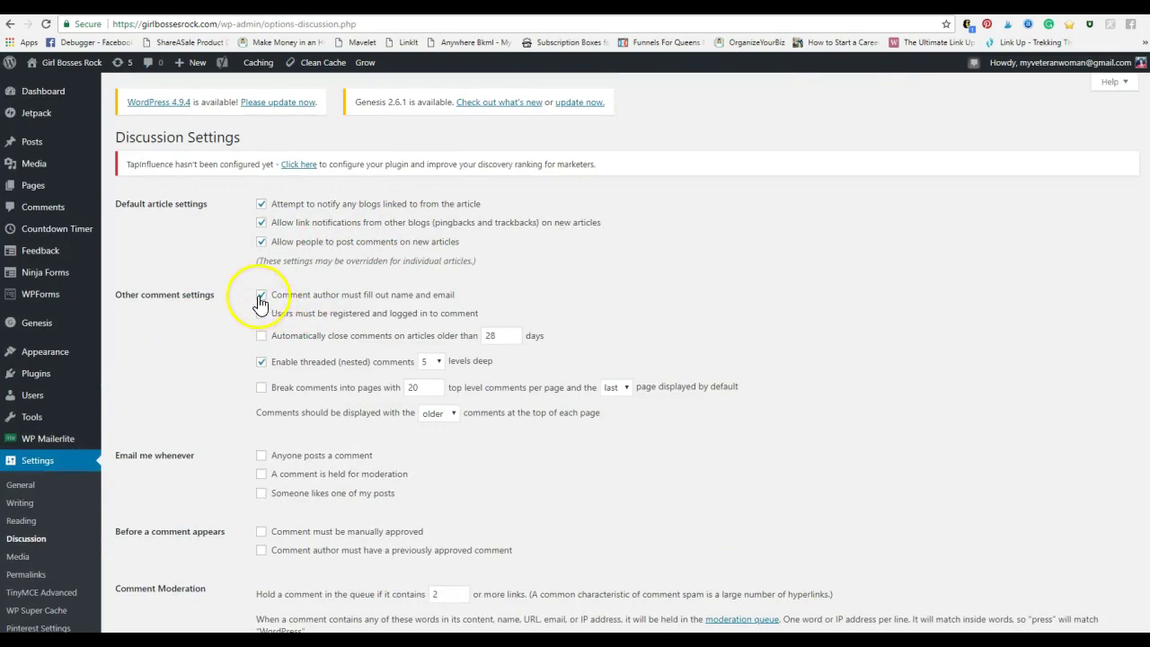
click(261, 295)
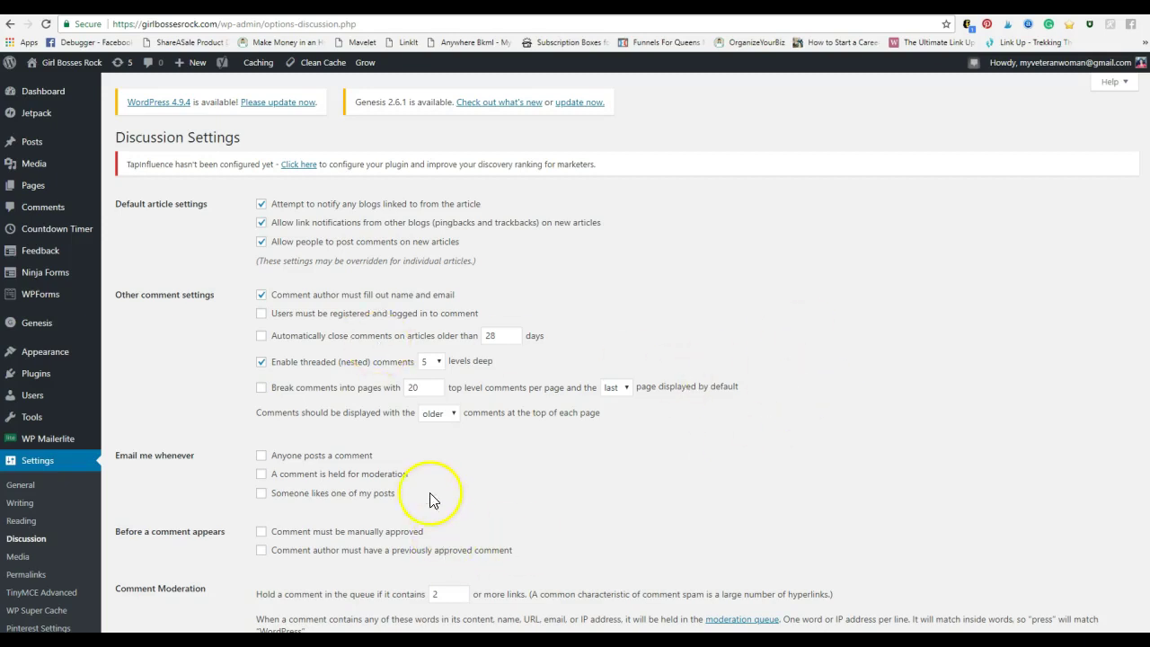
scroll(539, 441, down, 2)
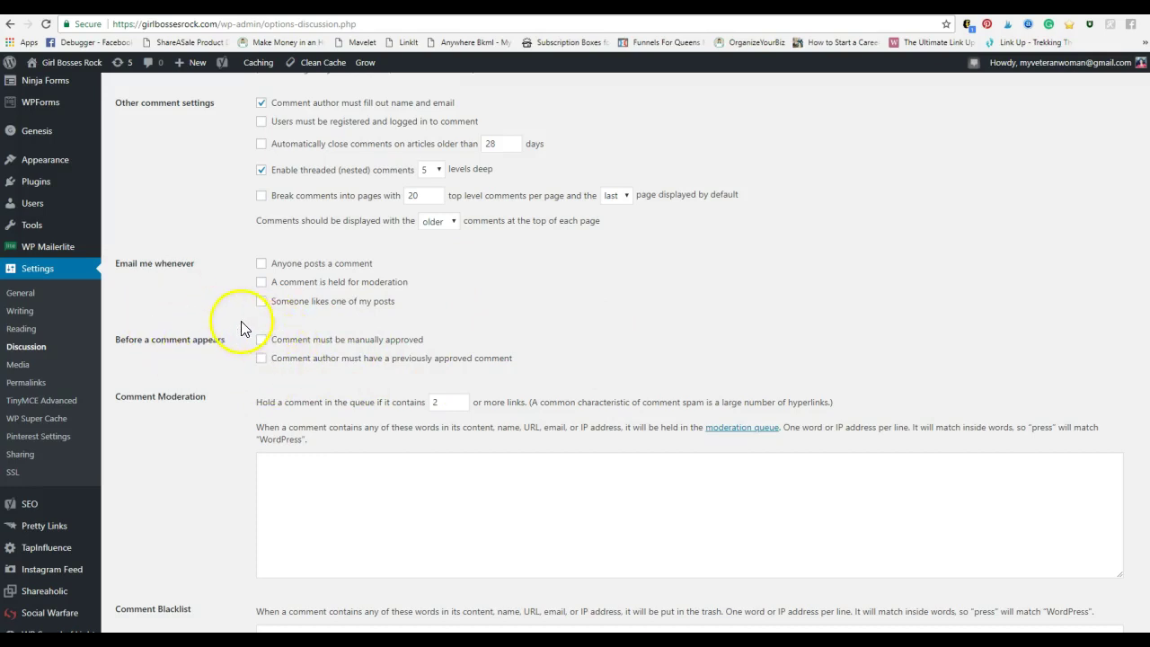
scroll(180, 518, down, 8)
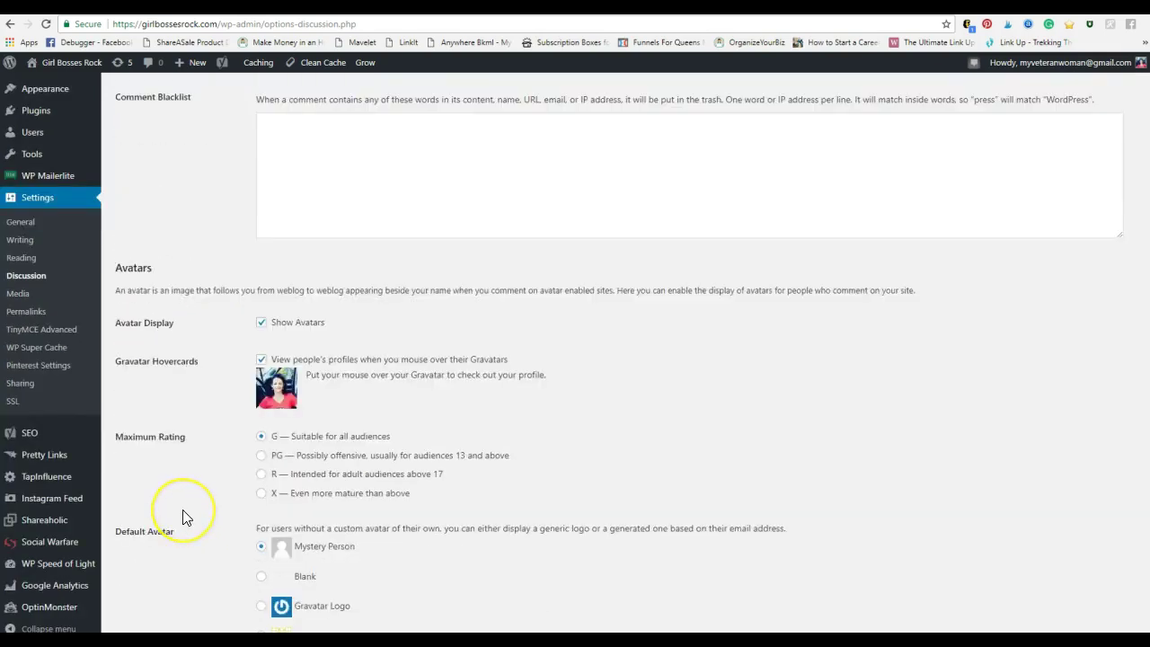
scroll(567, 492, up, 2)
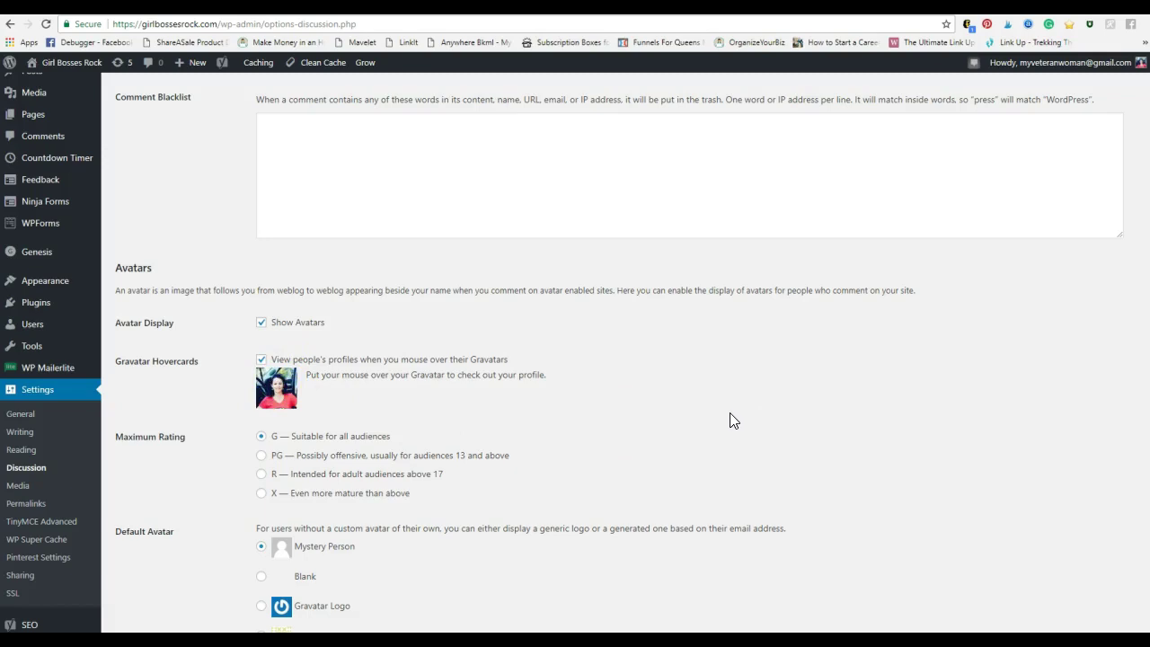
click(712, 435)
scroll(604, 415, down, 1)
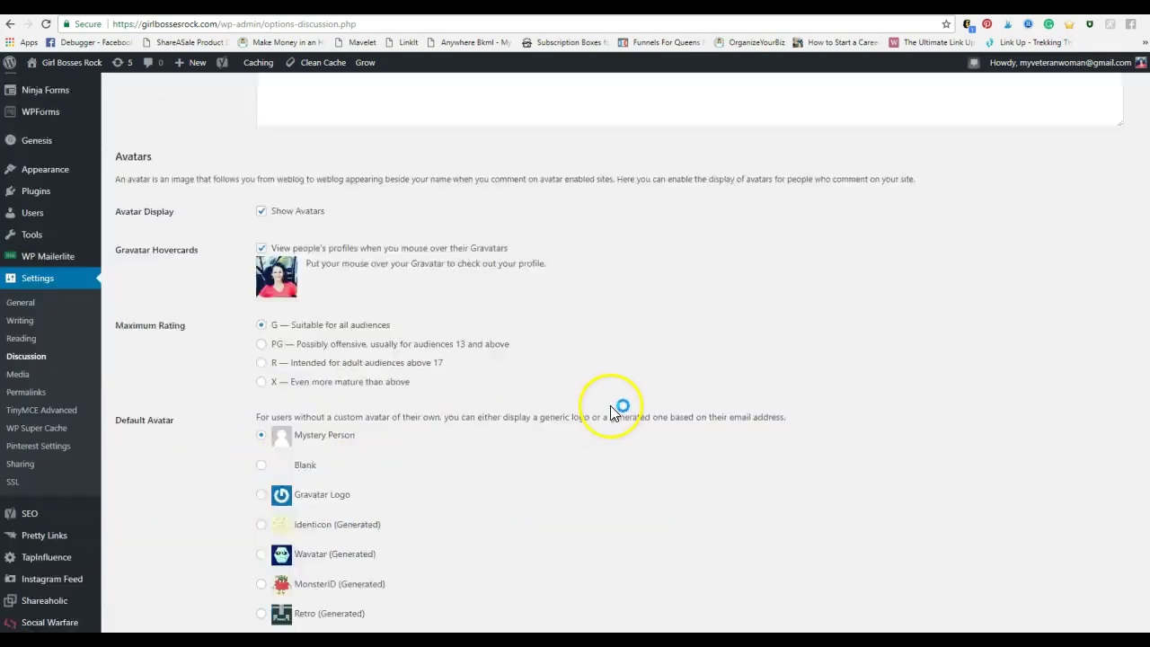
scroll(613, 408, down, 2)
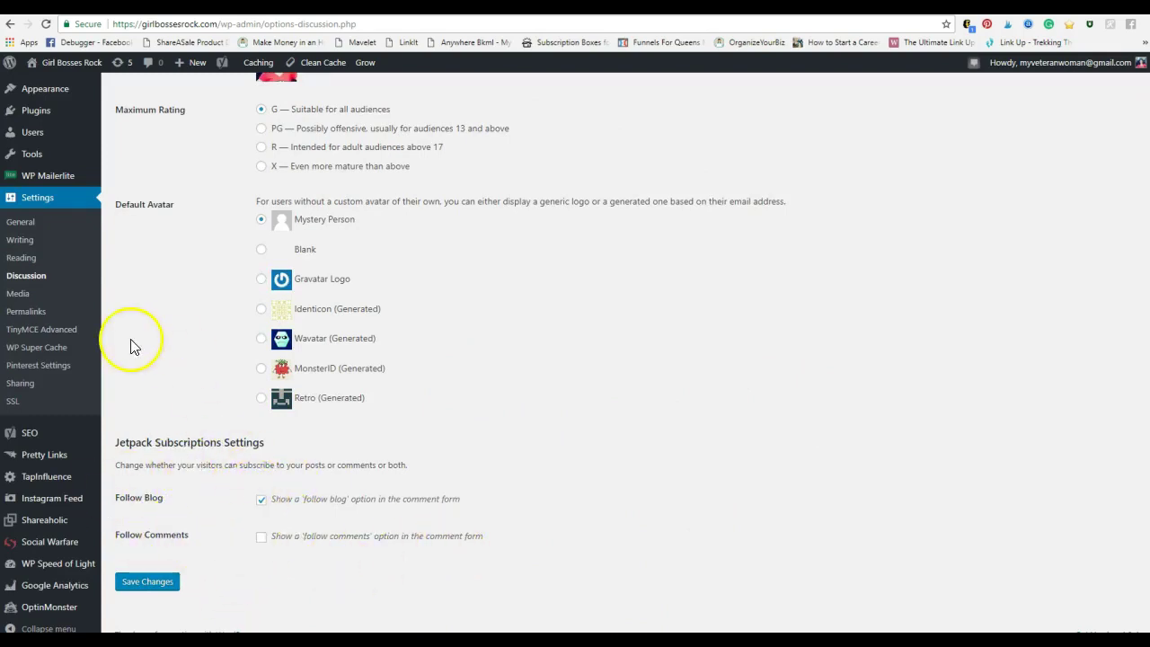
Check Media image sizes 150×150, 300×300 and 1024×1024, then go to Permalinks.
click(27, 296)
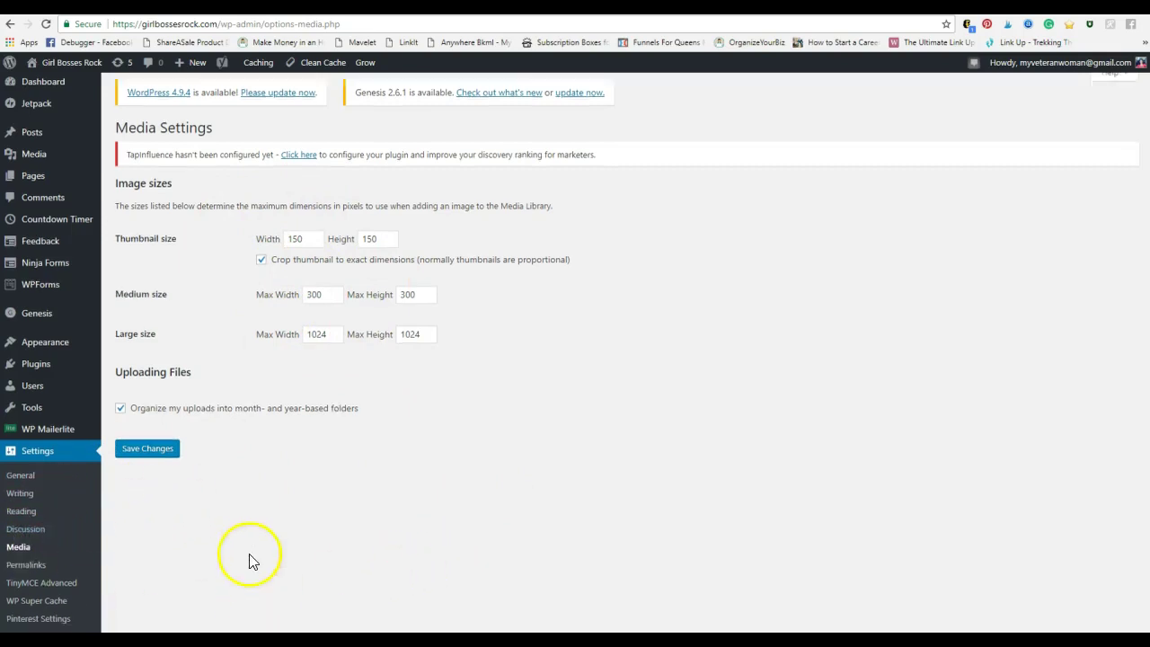
scroll(249, 560, down, 1)
click(30, 514)
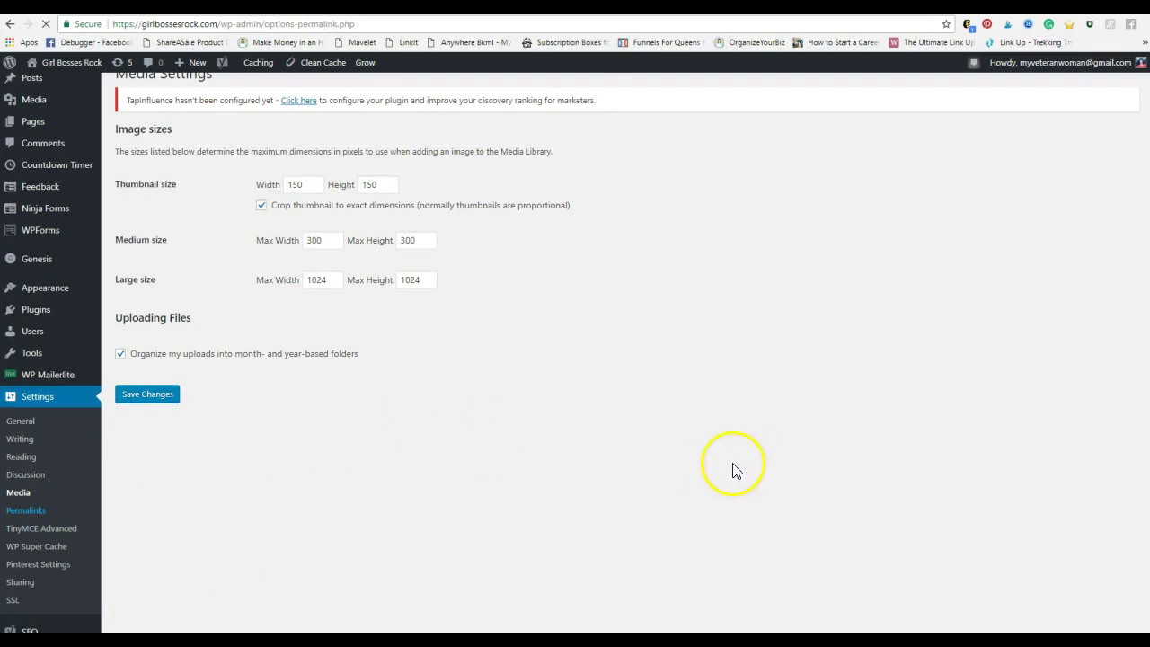
Restore the leading slash so the Custom Structure reads /%postname%/, then scroll to Save Changes.
scroll(770, 382, down, 1)
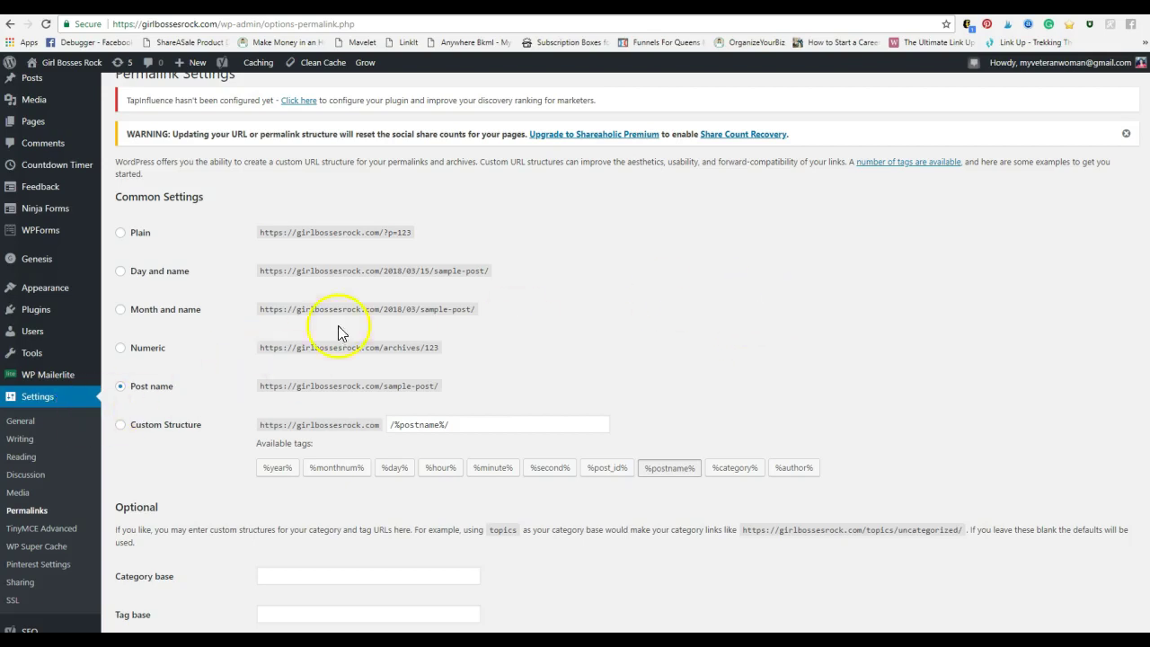
click(390, 424)
key(Delete)
text(/)
scroll(218, 488, down, 2)
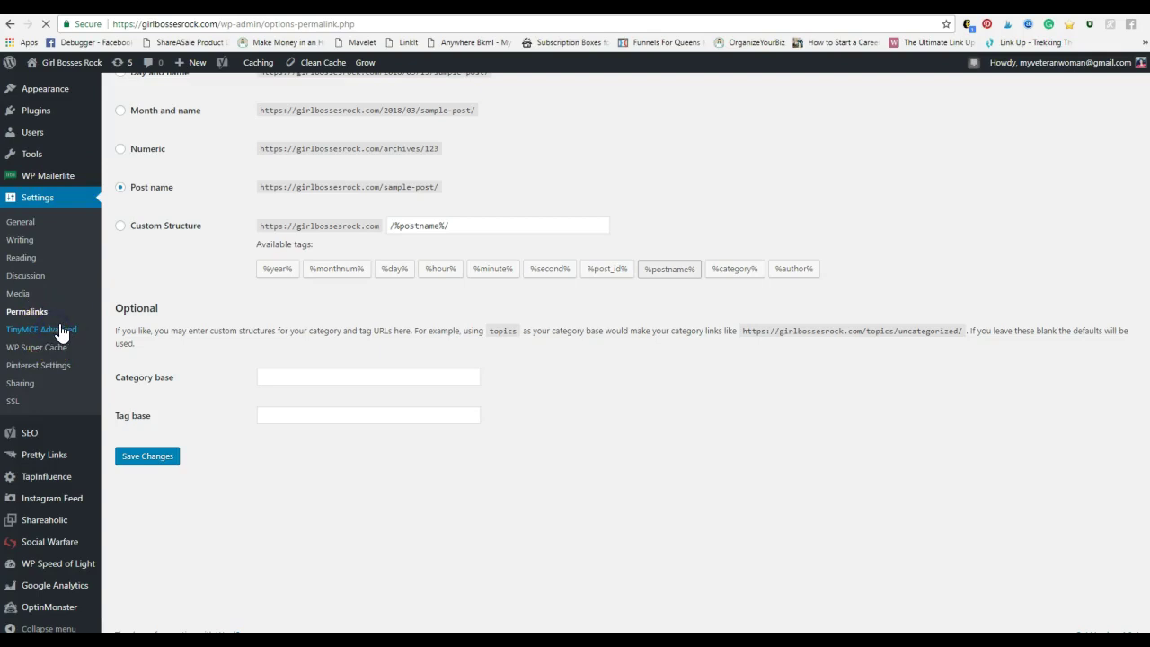
Open TinyMCE Advanced and check the editor menu is enabled and List Style Options is checked.
click(52, 329)
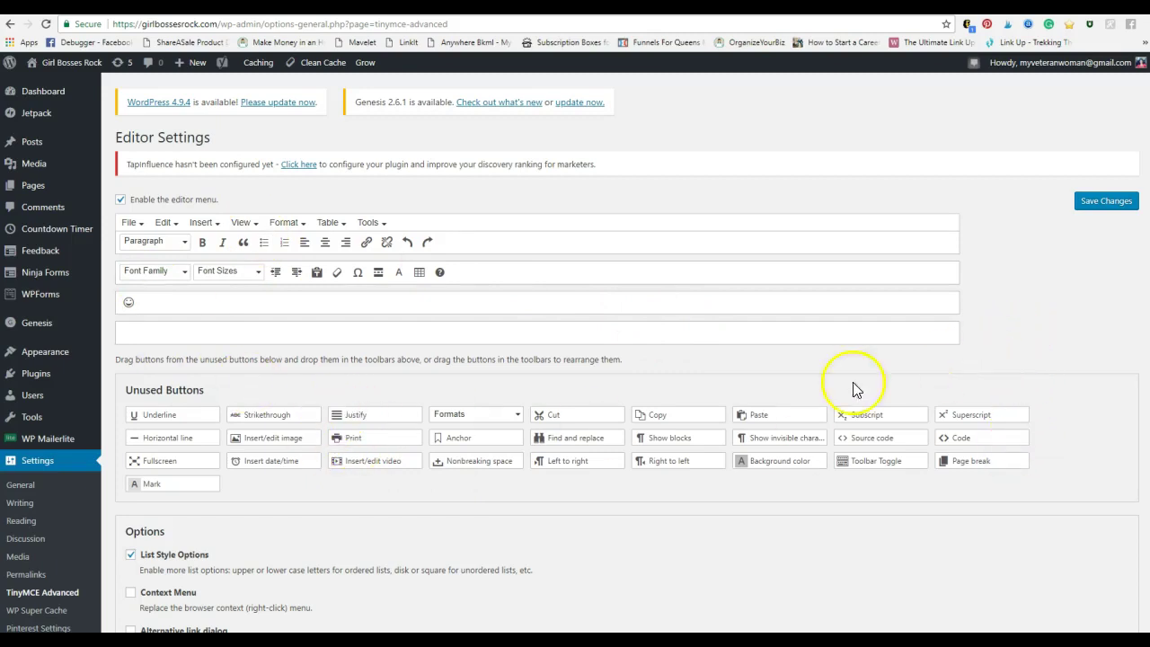
scroll(547, 513, down, 3)
scroll(45, 431, up, 3)
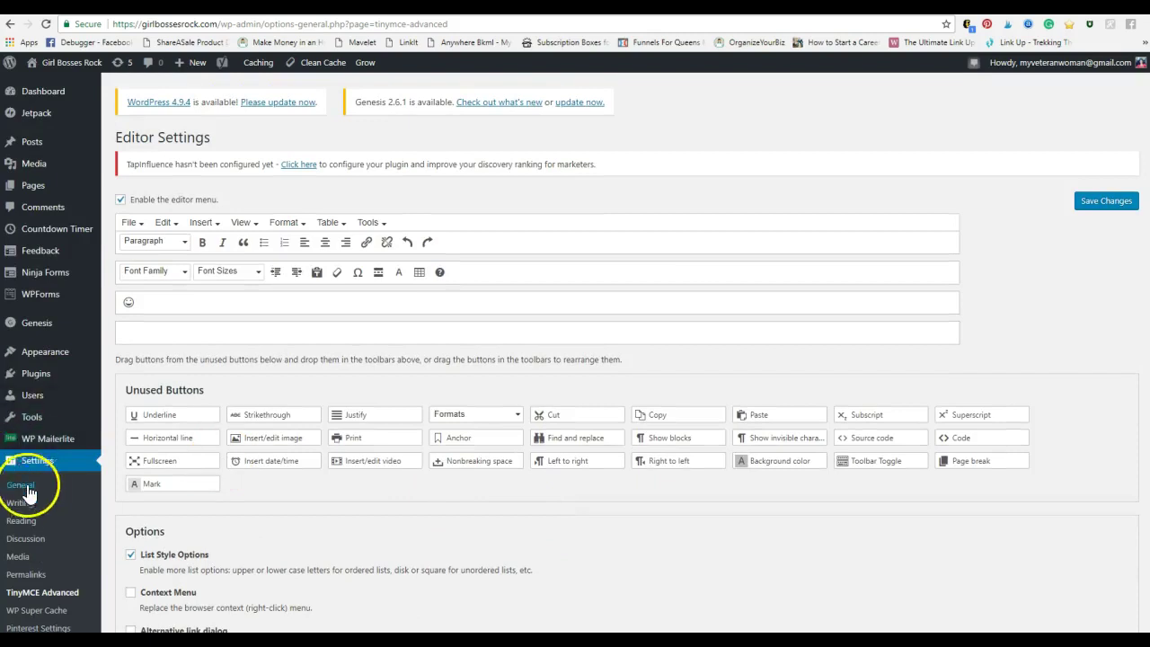
scroll(34, 449, down, 3)
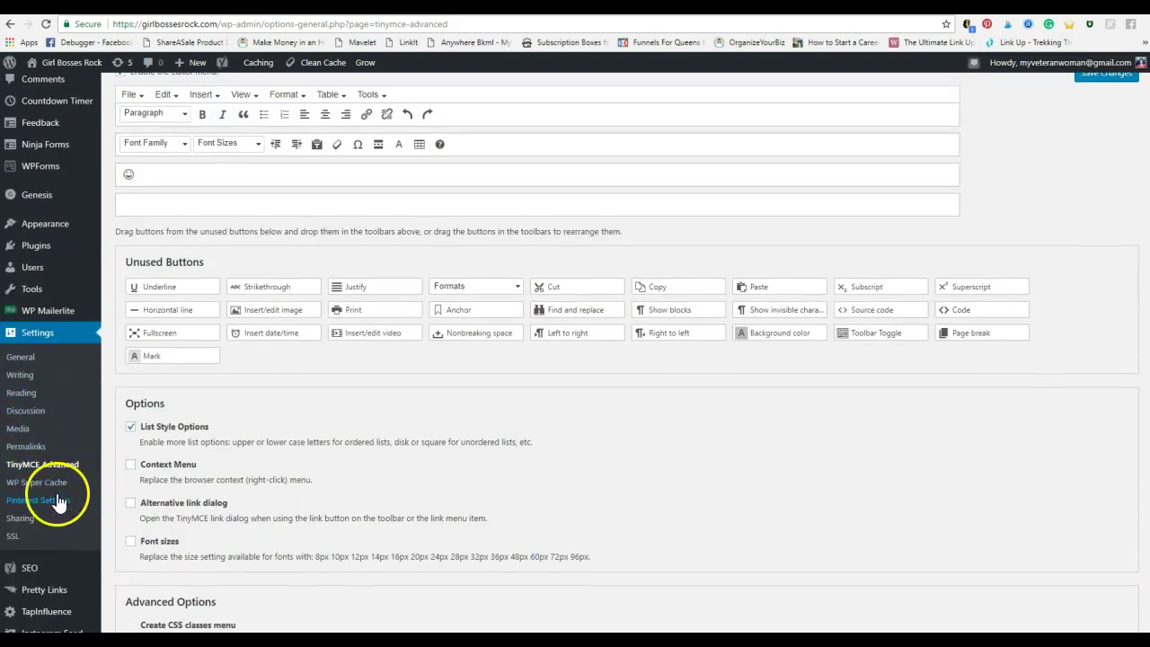
Open Simply Pinterest settings and check Pin it button styling, English language and asynchronous pinit.js loading.
click(49, 499)
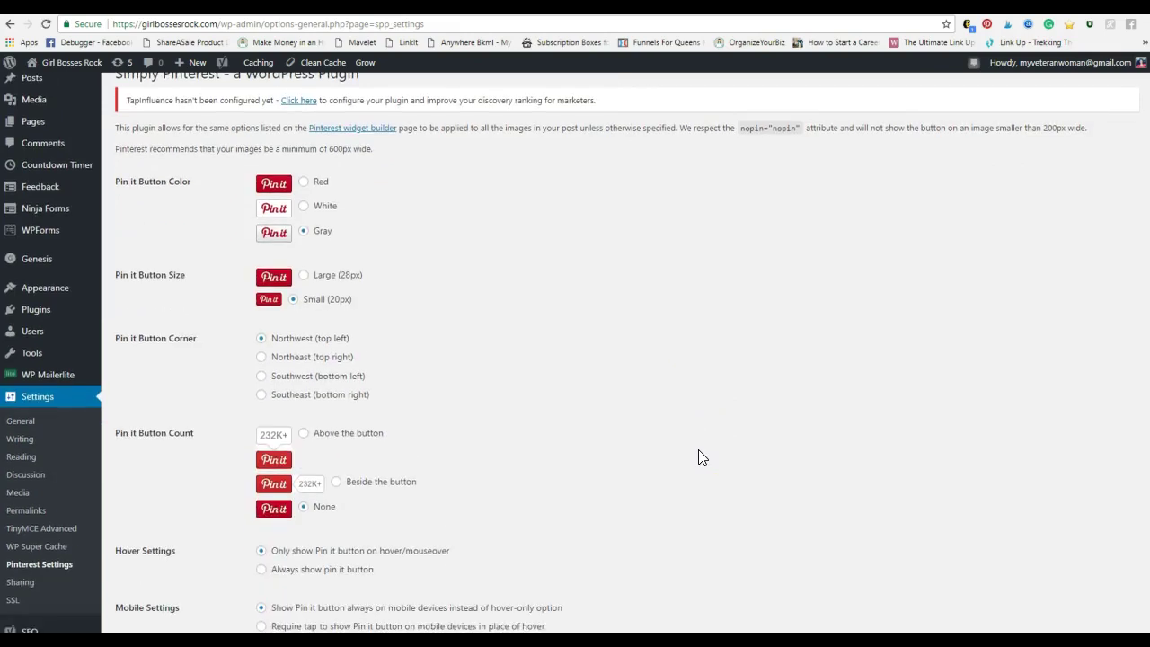
scroll(702, 458, down, 5)
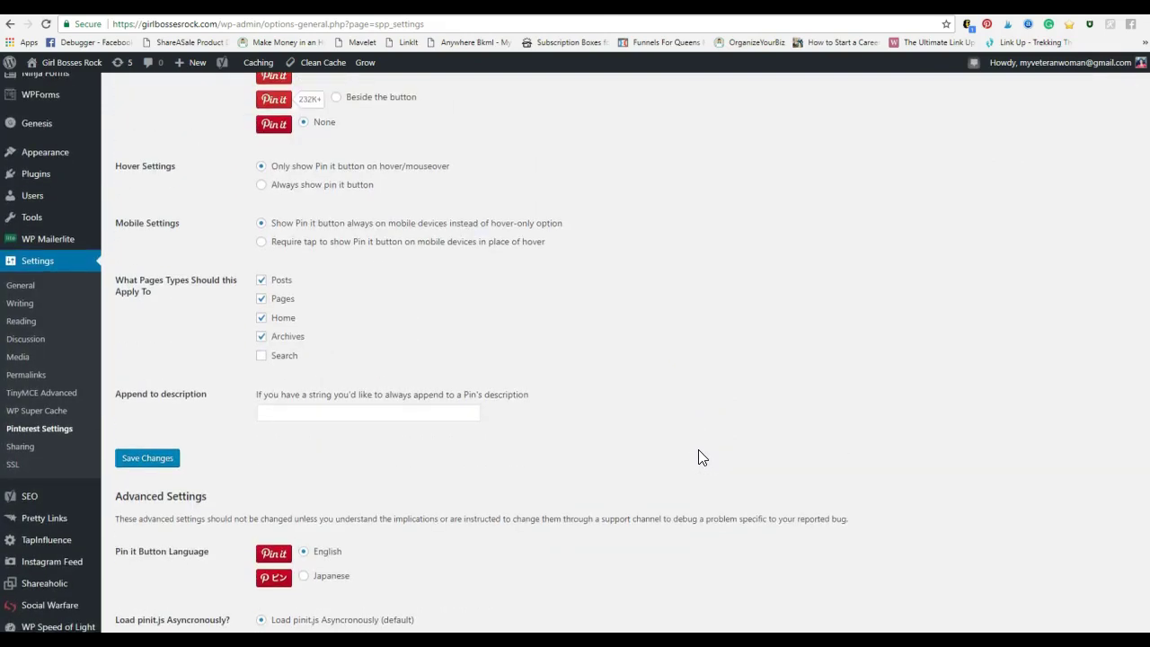
scroll(701, 458, down, 3)
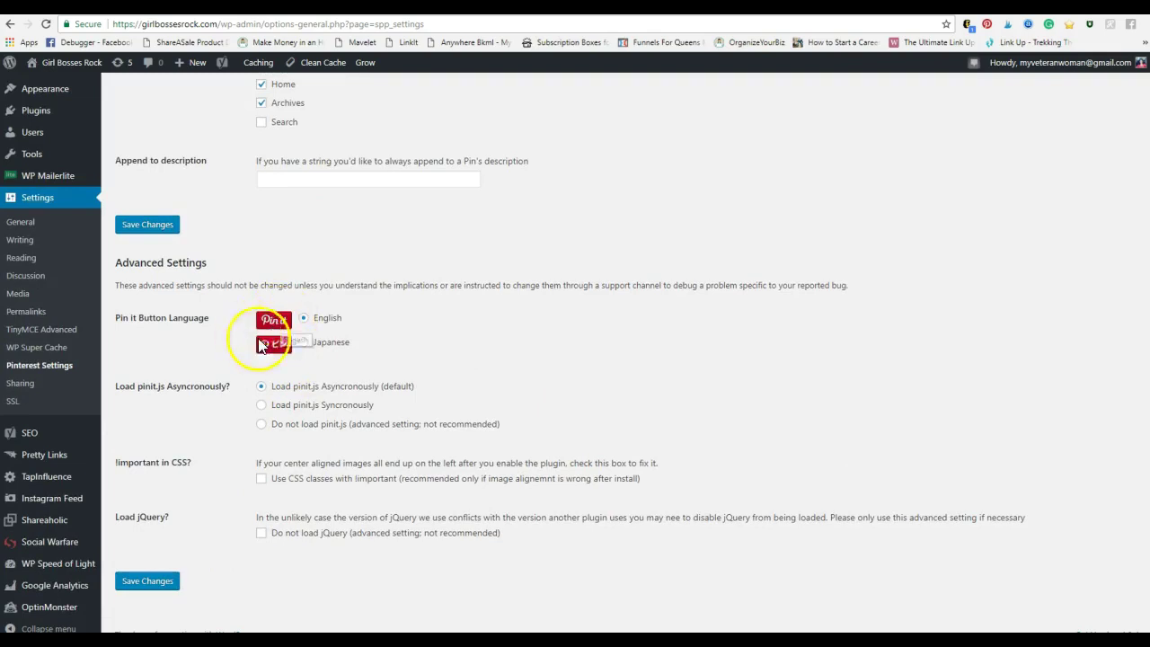
scroll(269, 333, up, 5)
scroll(520, 298, up, 3)
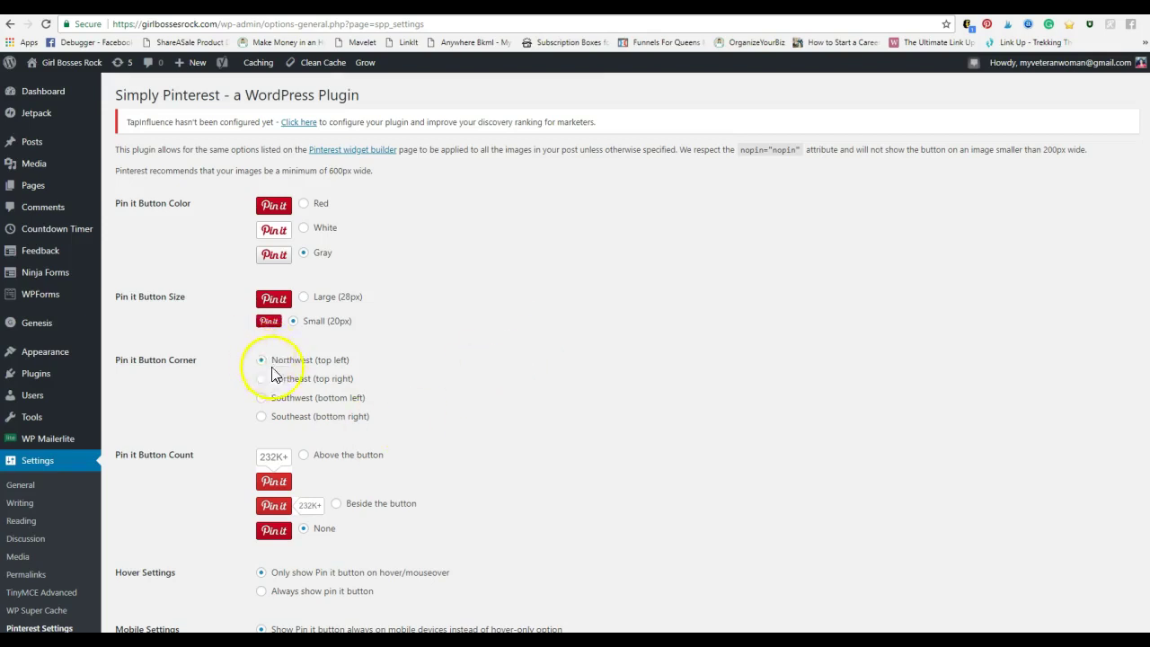
scroll(456, 315, down, 2)
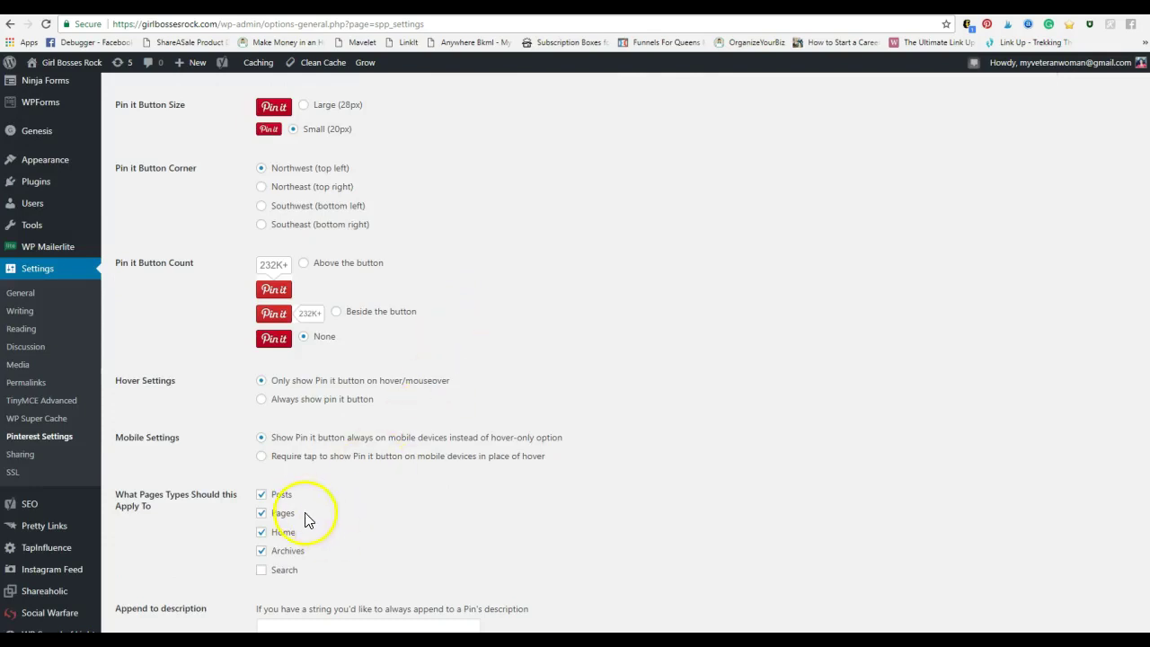
scroll(332, 526, down, 5)
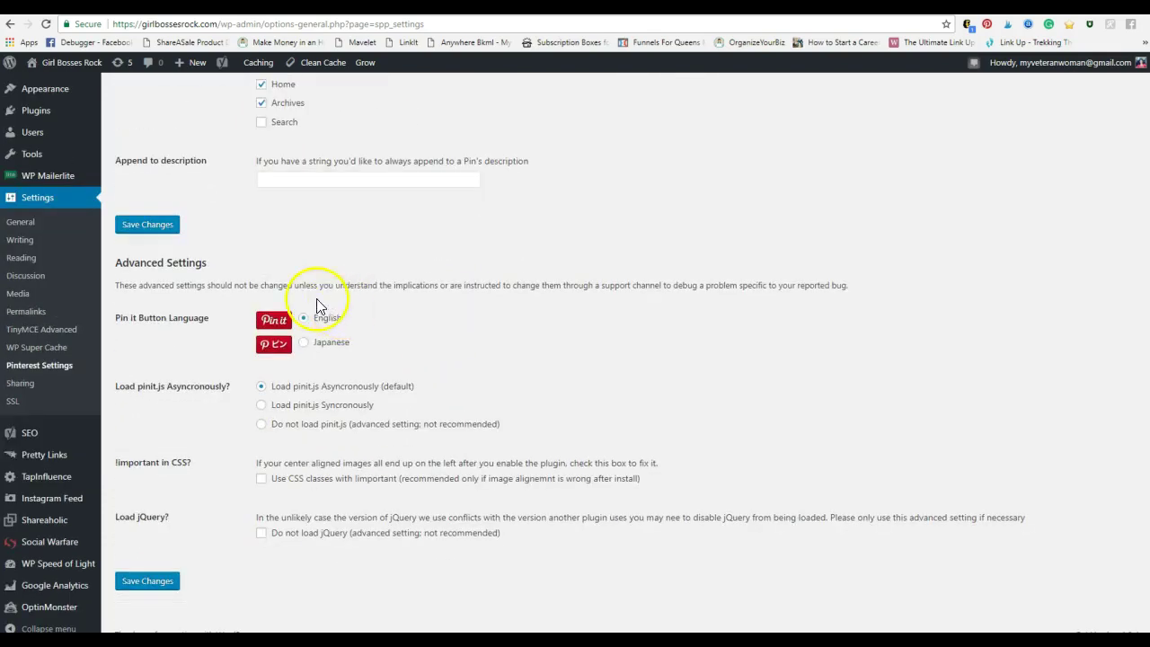
Open Sharing Settings with Facebook, Twitter, LinkedIn and Google+ connected, and scroll to the empty Sharing Buttons.
click(19, 384)
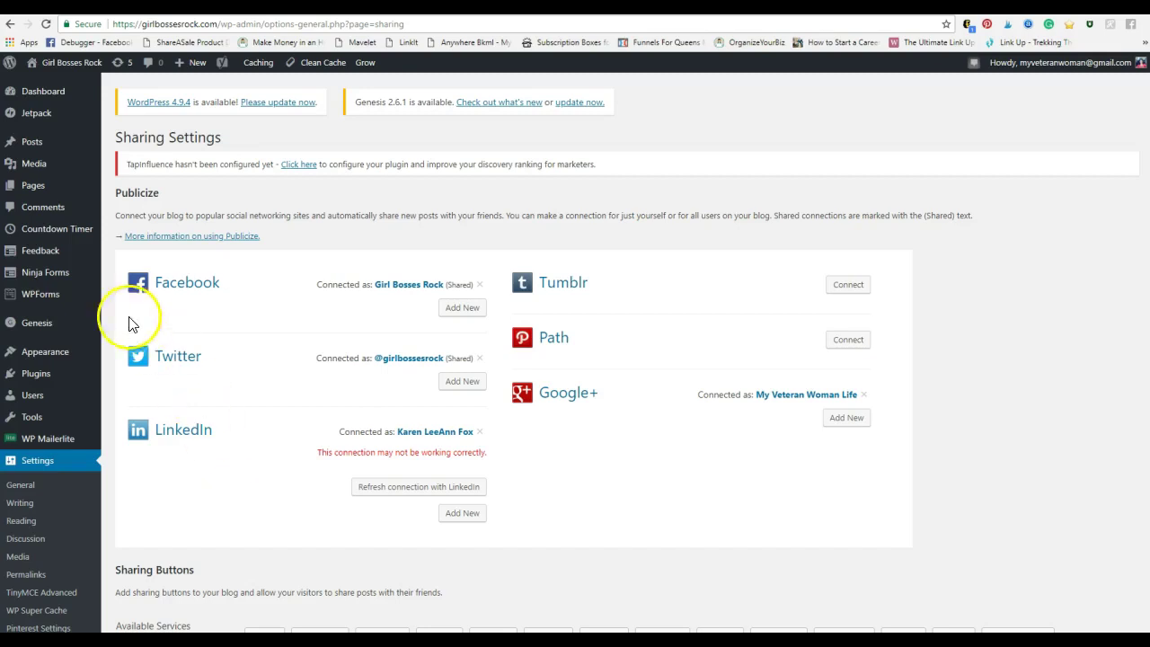
scroll(201, 326, down, 2)
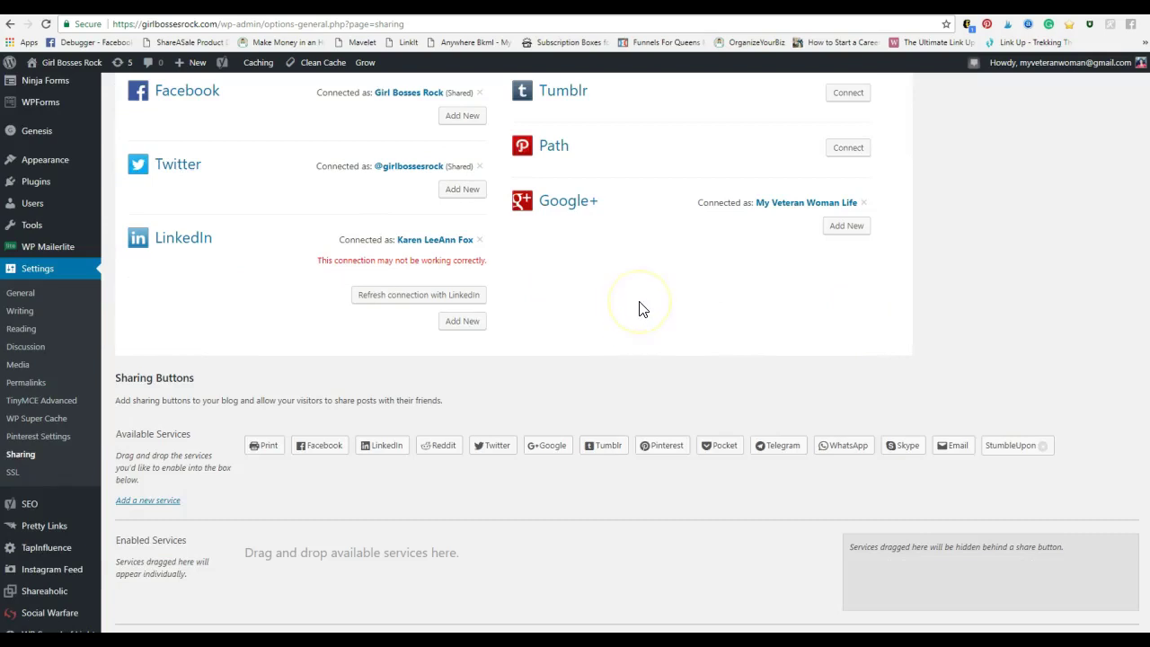
Move Facebook after LinkedIn in Available Services, keeping Enabled Services empty.
scroll(682, 331, down, 3)
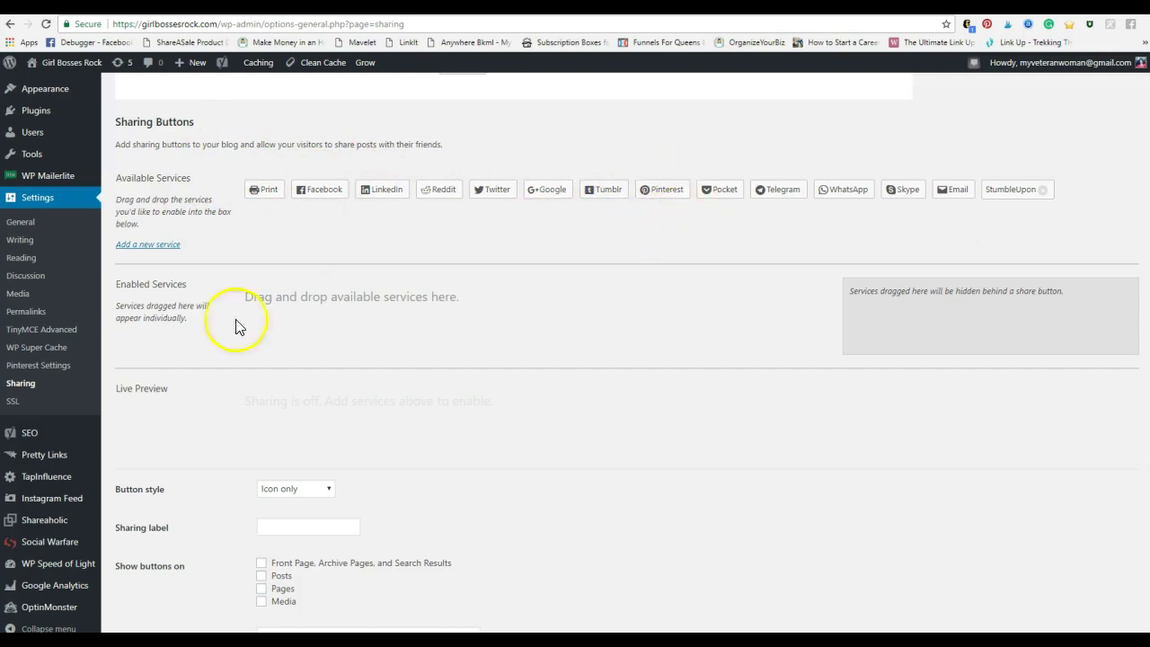
mouse_move(316, 190)
mouse_down()
mouse_move(308, 200)
mouse_move(329, 303)
mouse_move(282, 300)
mouse_move(316, 206)
mouse_up()
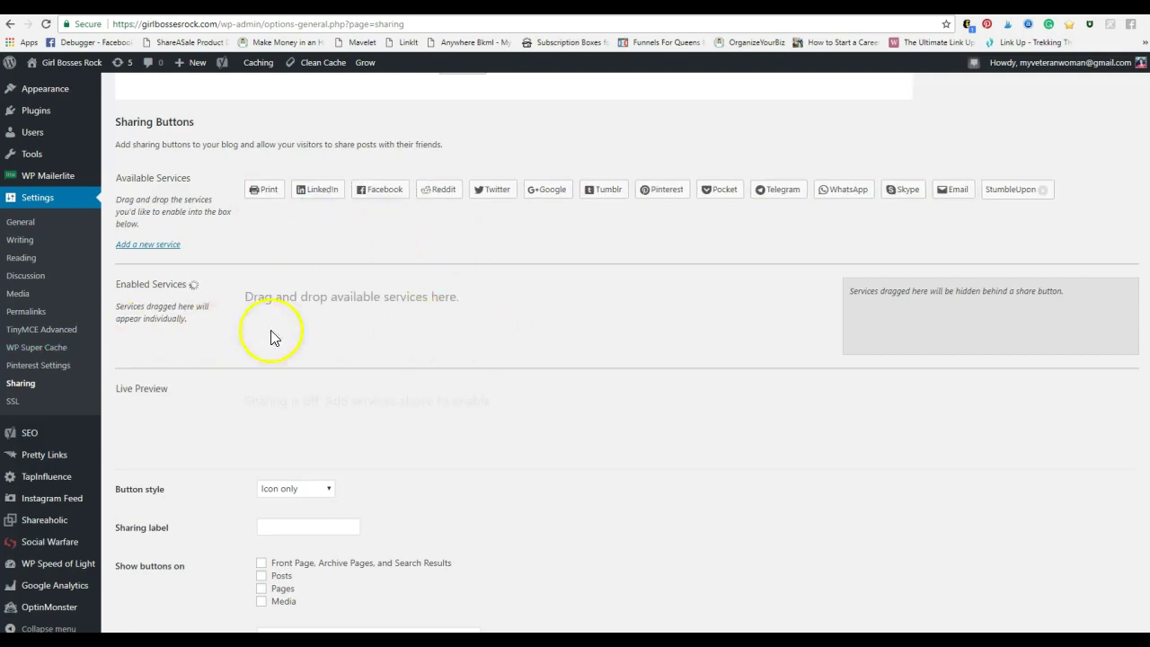
scroll(550, 350, down, 2)
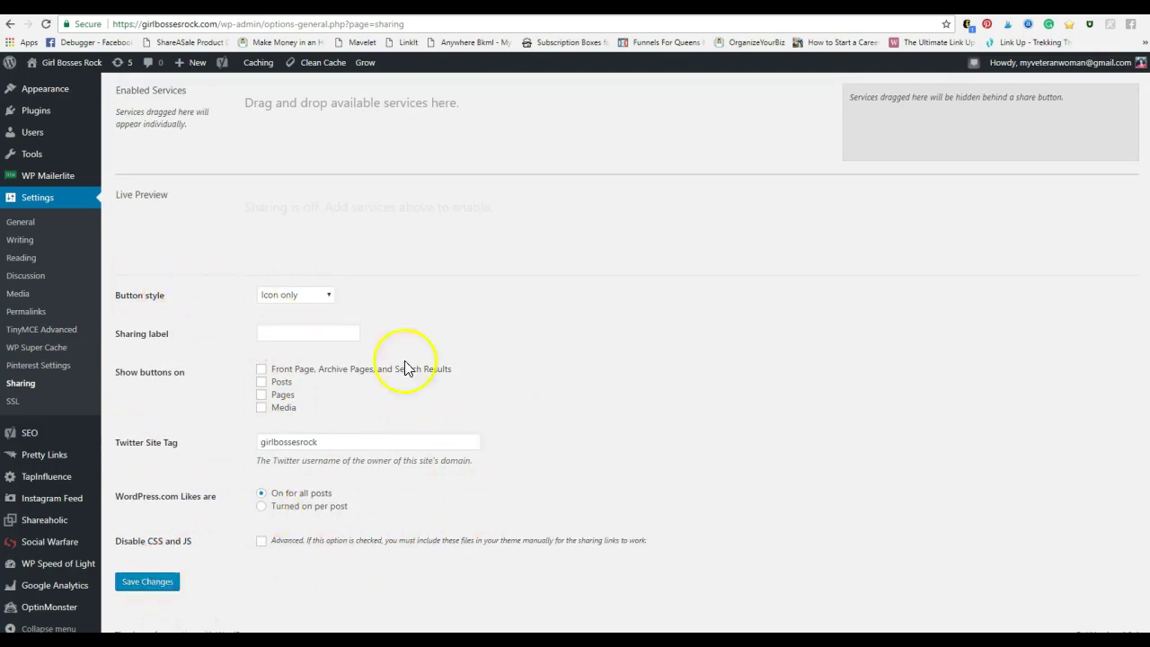
Open Settings > SSL to view the Really Simple SSL configuration.
click(13, 400)
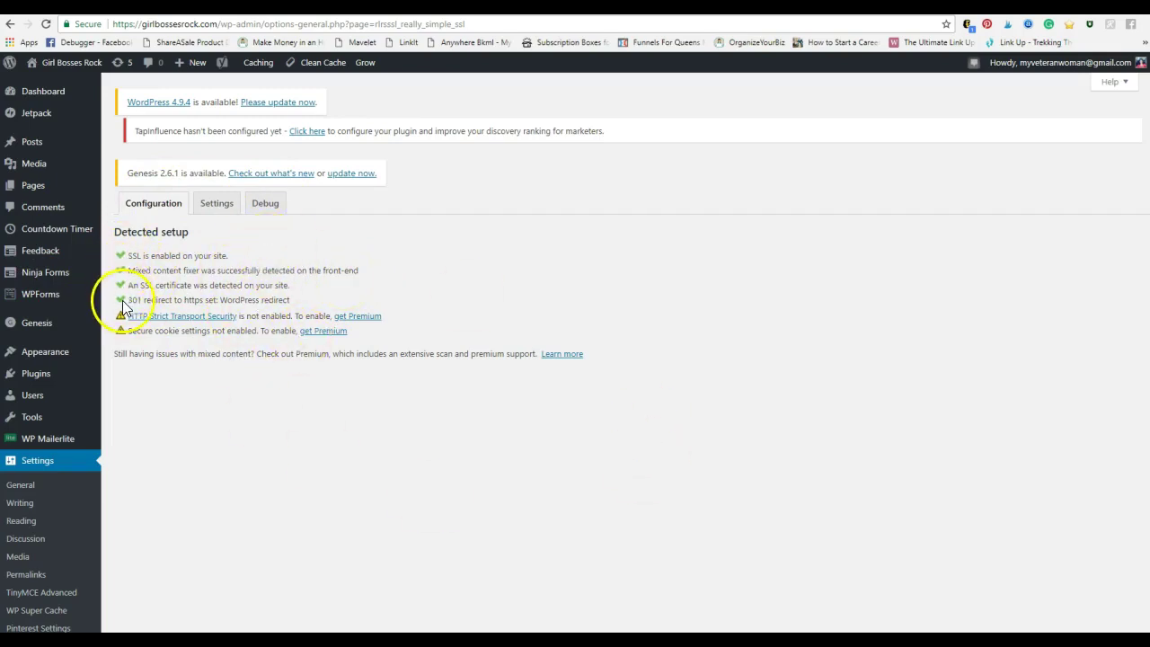
Return to the Dashboard and open the General Settings page.
click(34, 100)
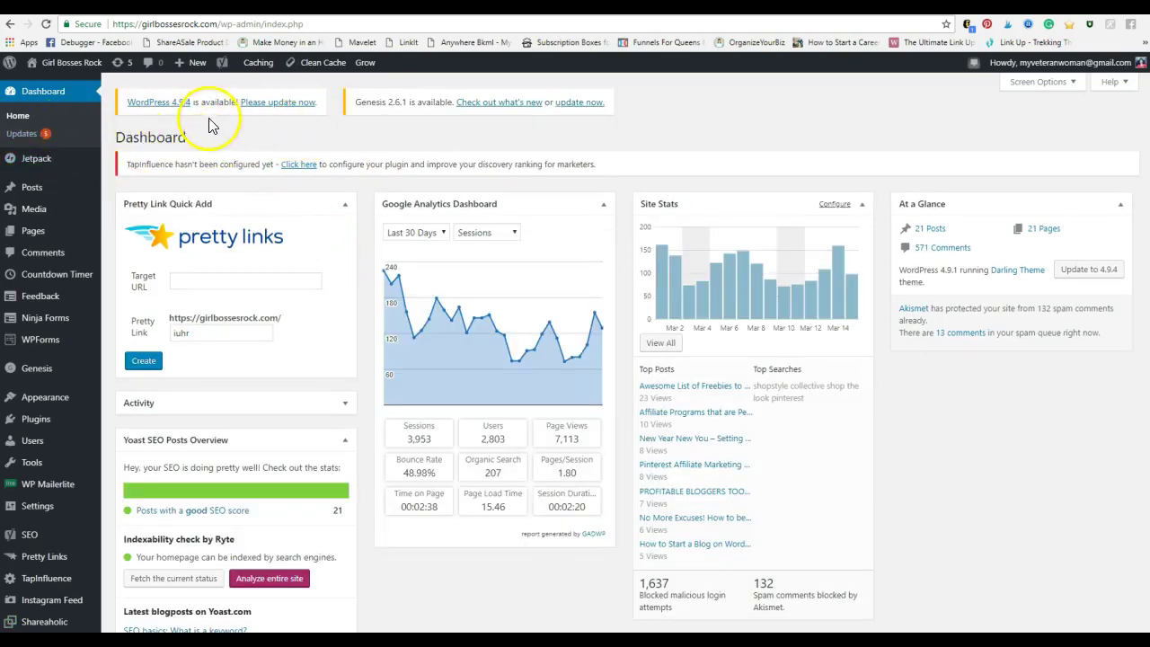
scroll(133, 363, down, 3)
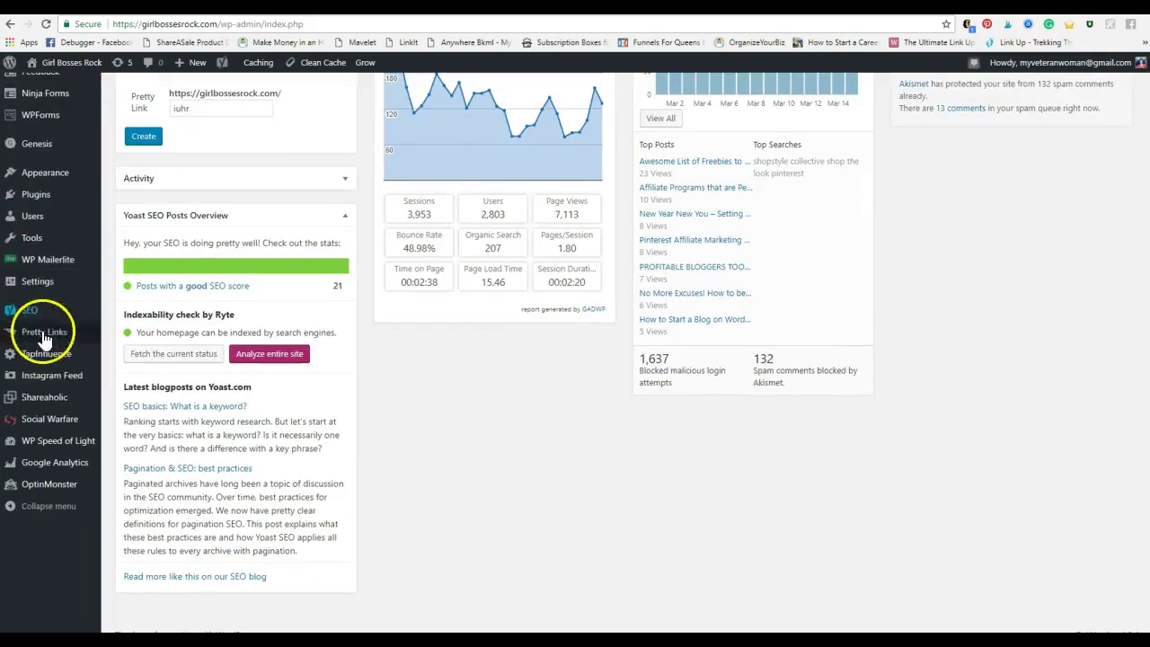
mouse_move(50, 282)
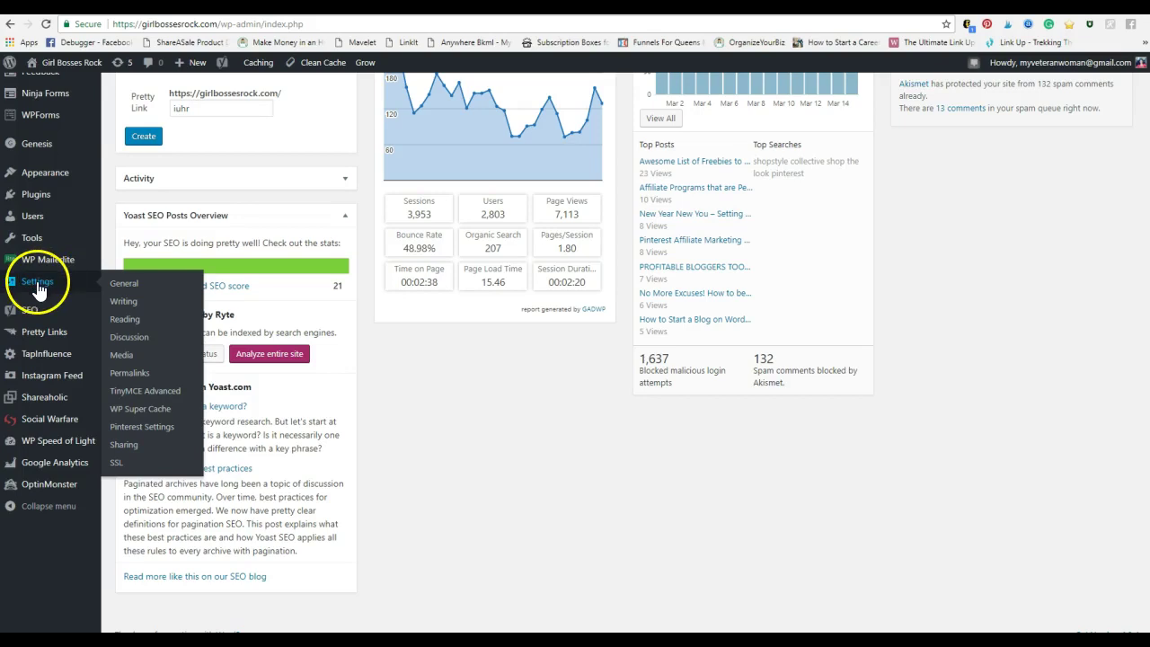
click(37, 284)
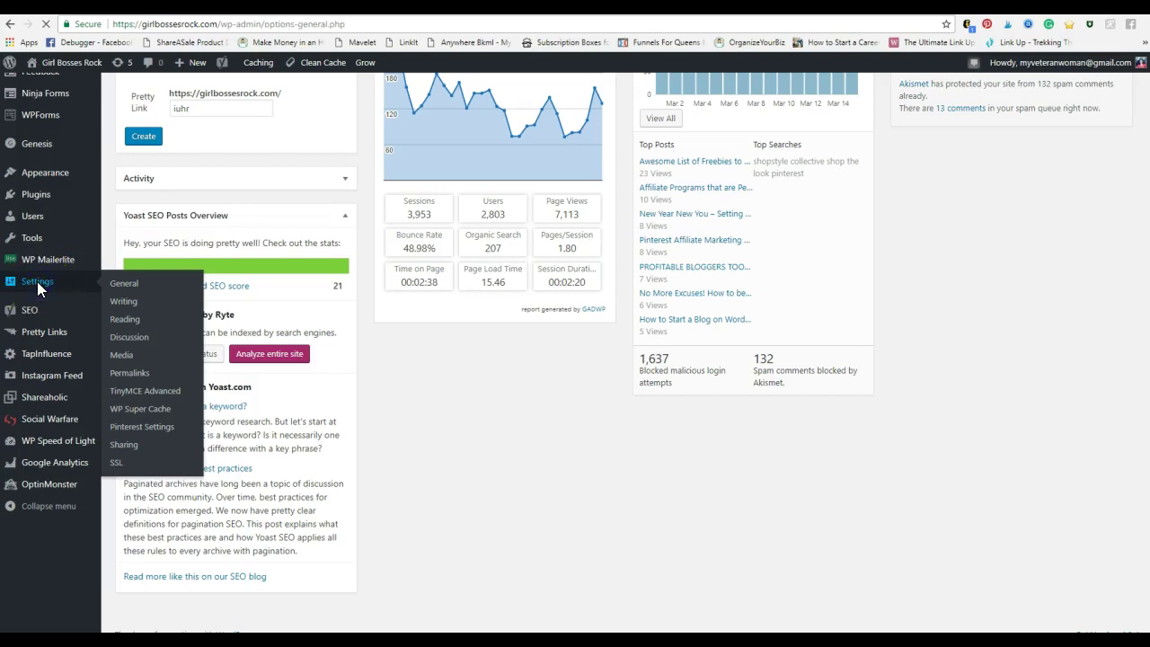
Review General Settings: timezone UTC+0, 6:58 pm time format and Normal (Level 2) cache.
scroll(782, 337, down, 1)
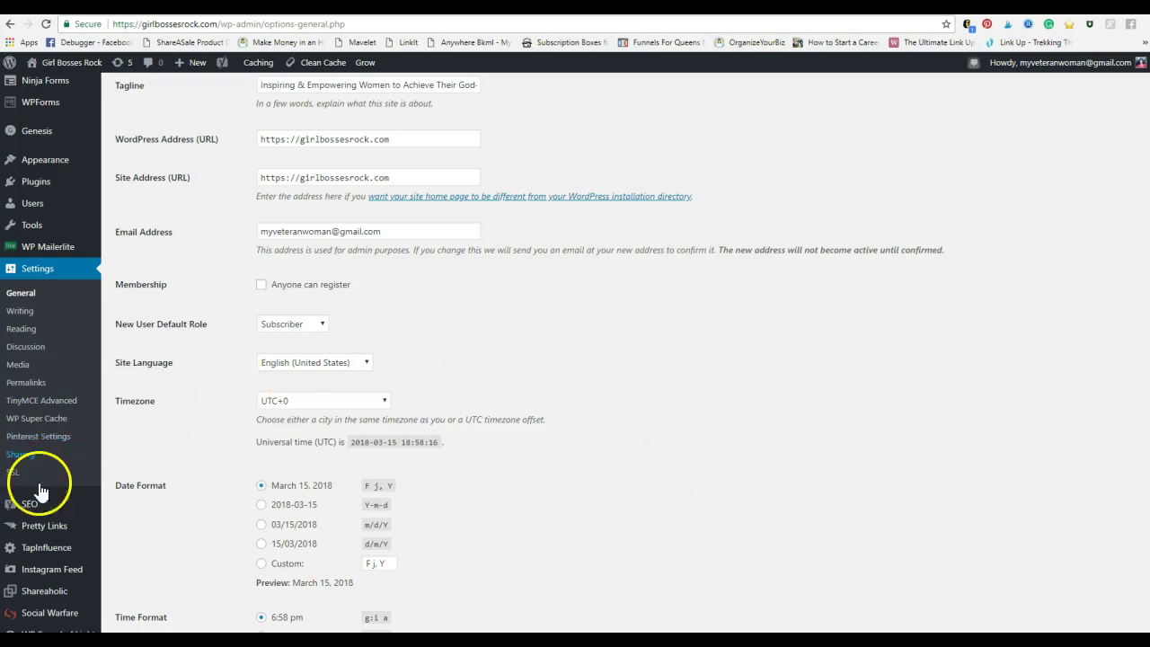
mouse_move(36, 512)
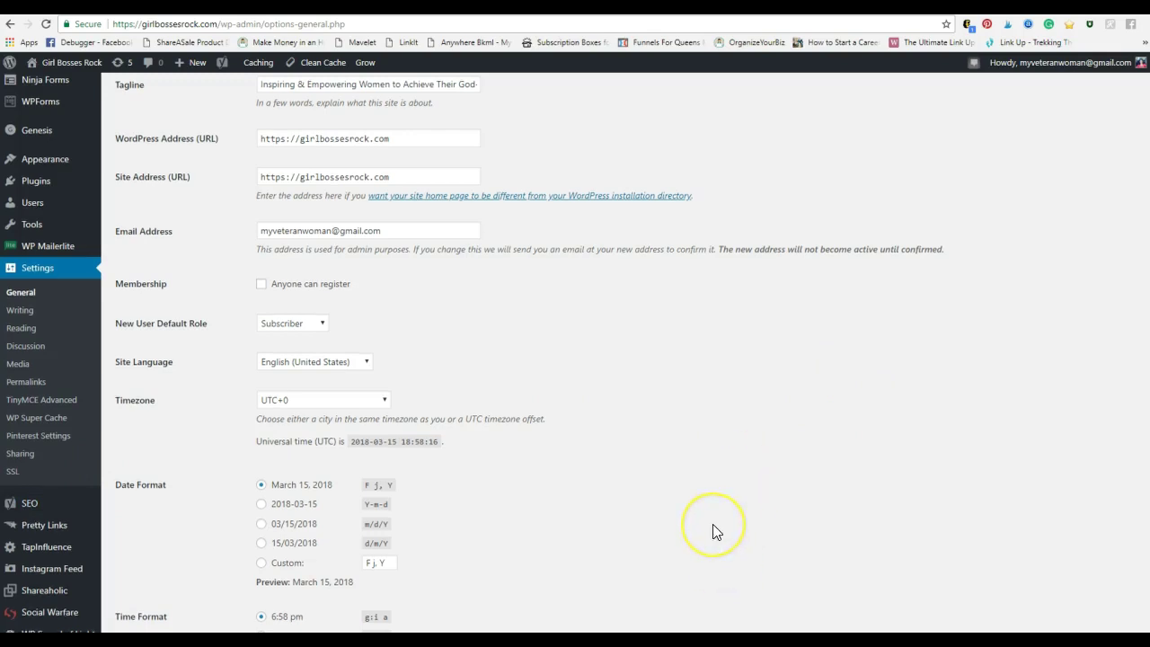
scroll(712, 524, down, 3)
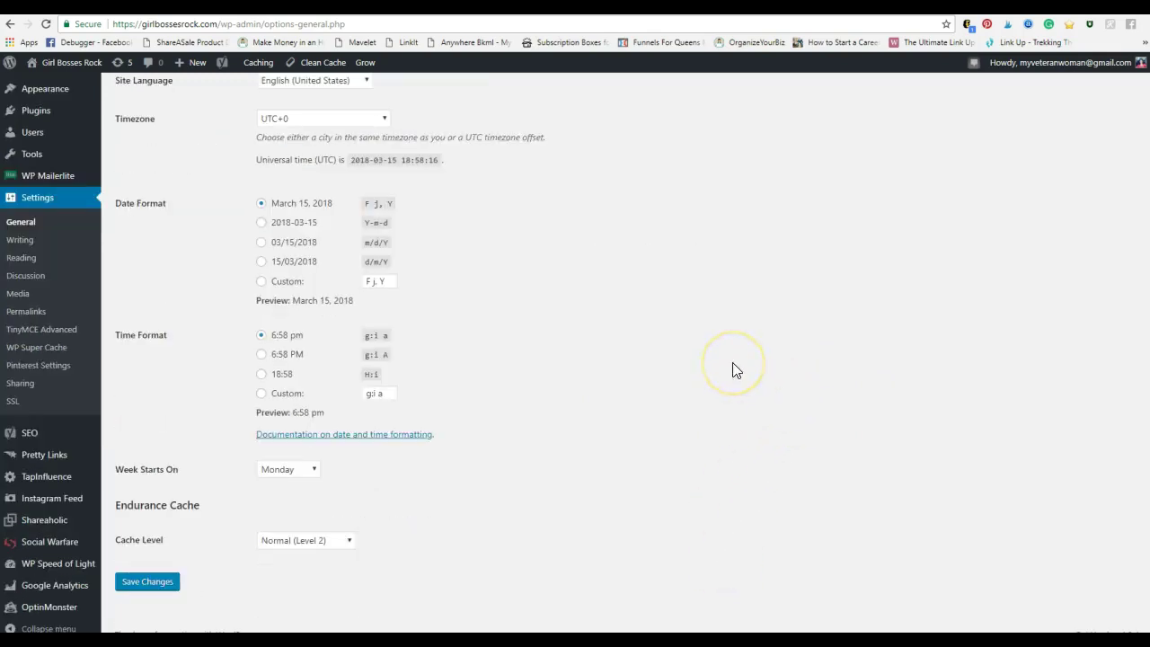
click(746, 323)
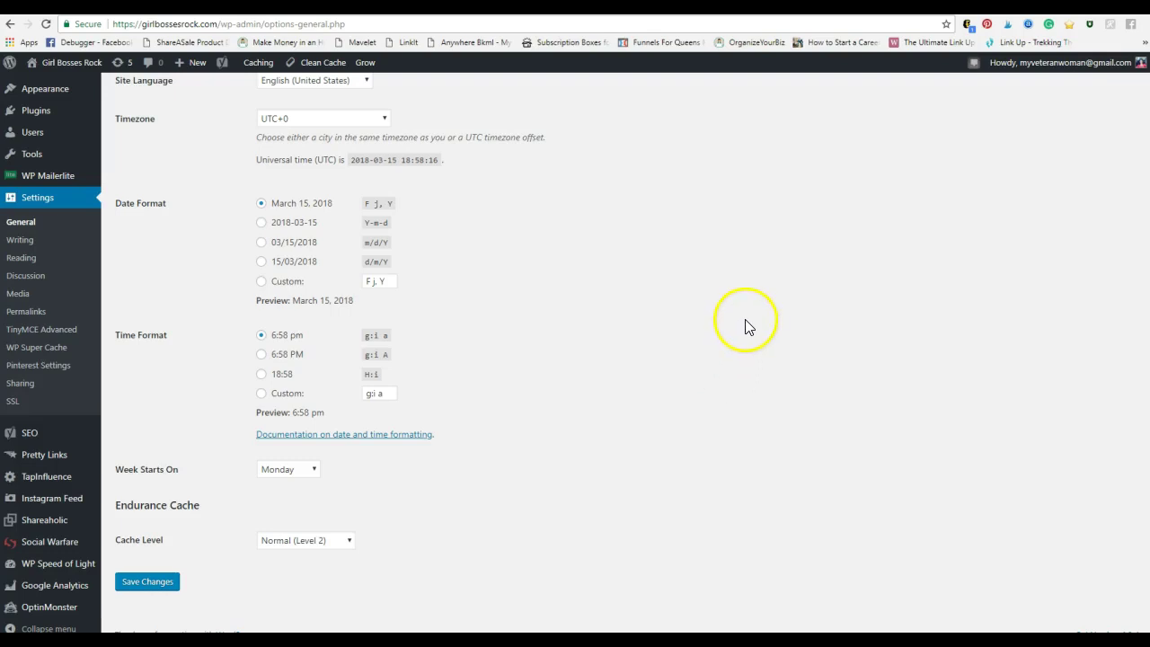